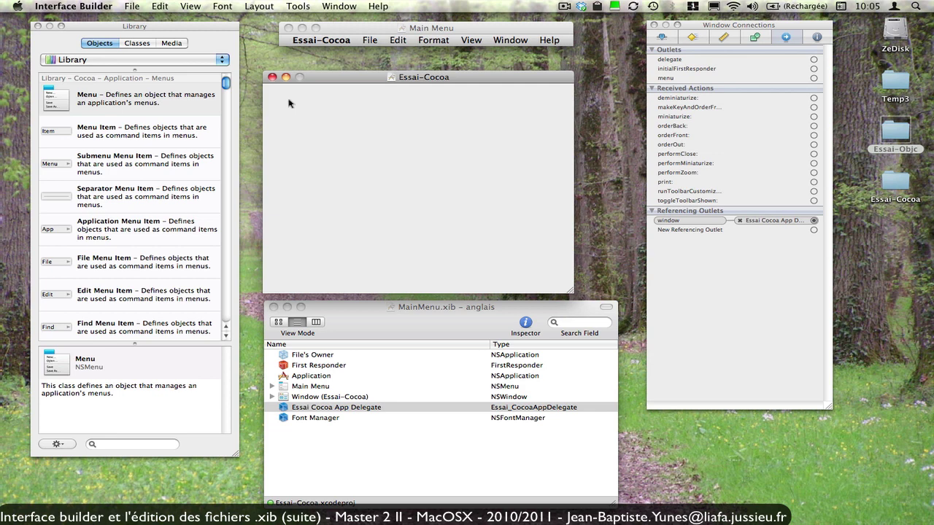
# Step: Browse the object library's category list and examine the objects in the Views & Cells category
pyautogui.click(123, 62)
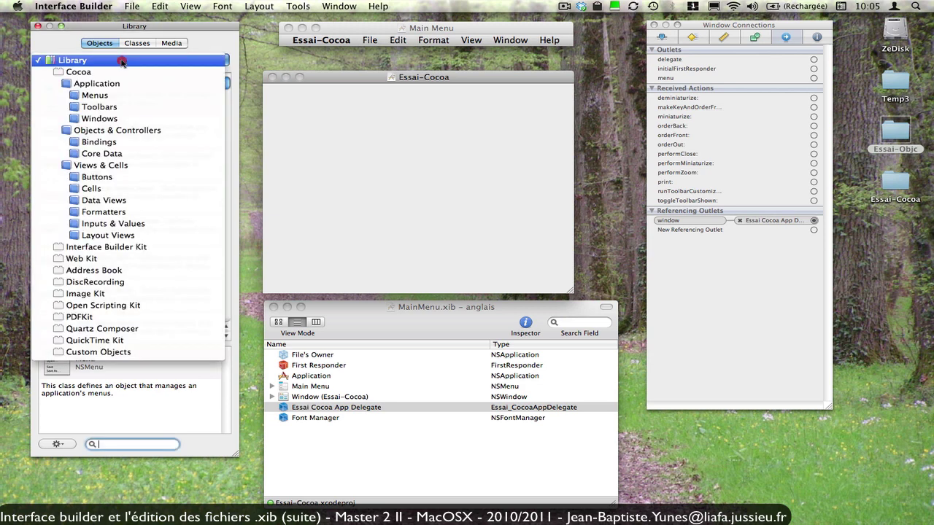
pyautogui.click(61, 39)
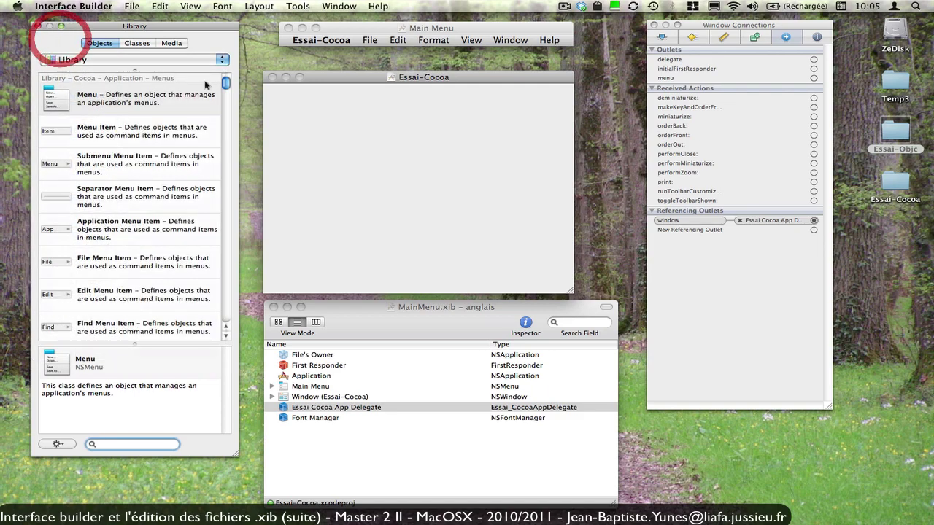
pyautogui.moveTo(223, 82)
pyautogui.mouseDown()
pyautogui.moveTo(227, 315)
pyautogui.moveTo(225, 75)
pyautogui.mouseUp()
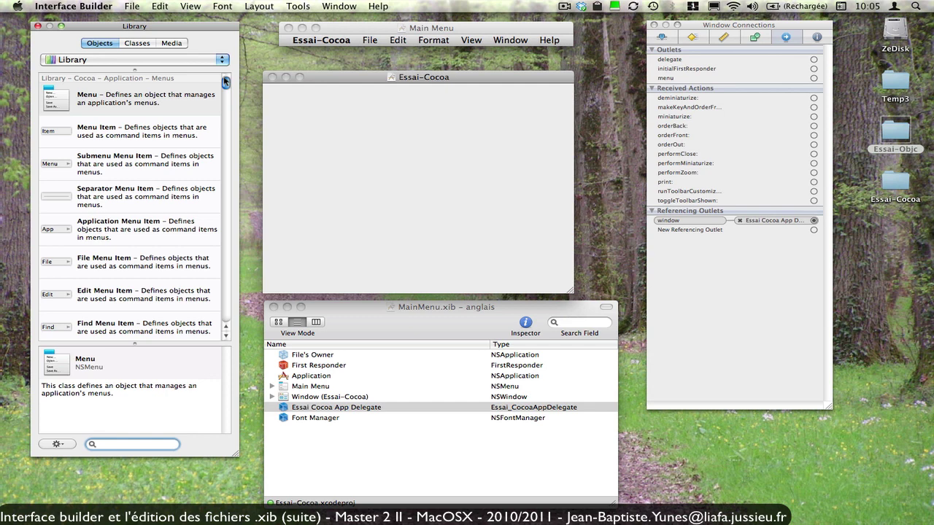
pyautogui.click(139, 60)
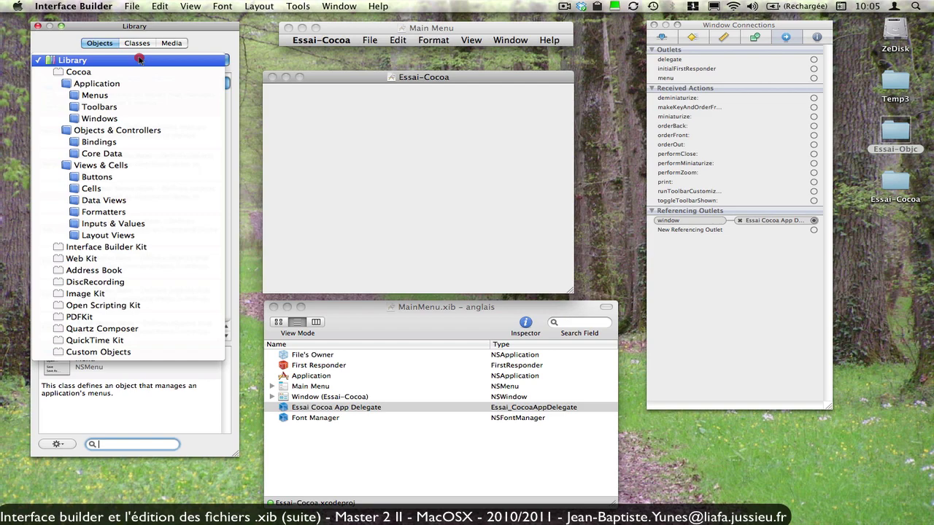
pyautogui.click(140, 60)
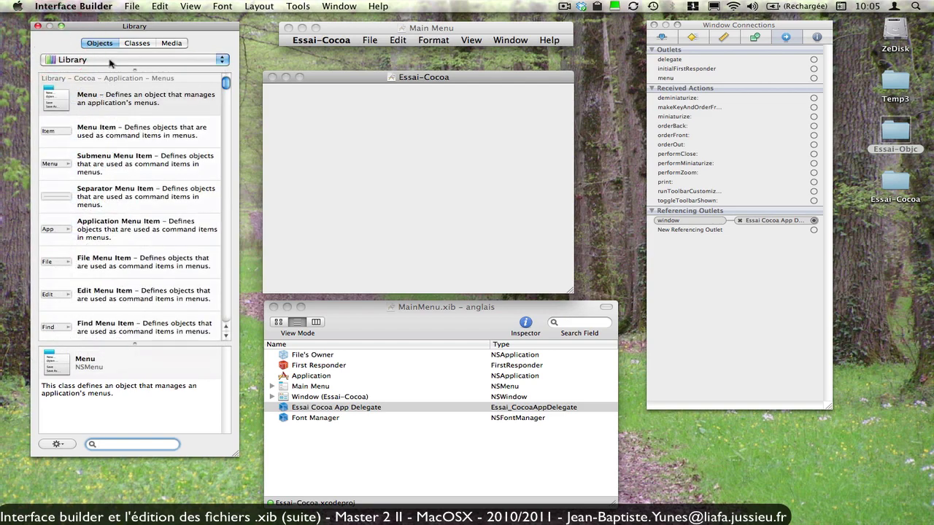
pyautogui.click(110, 62)
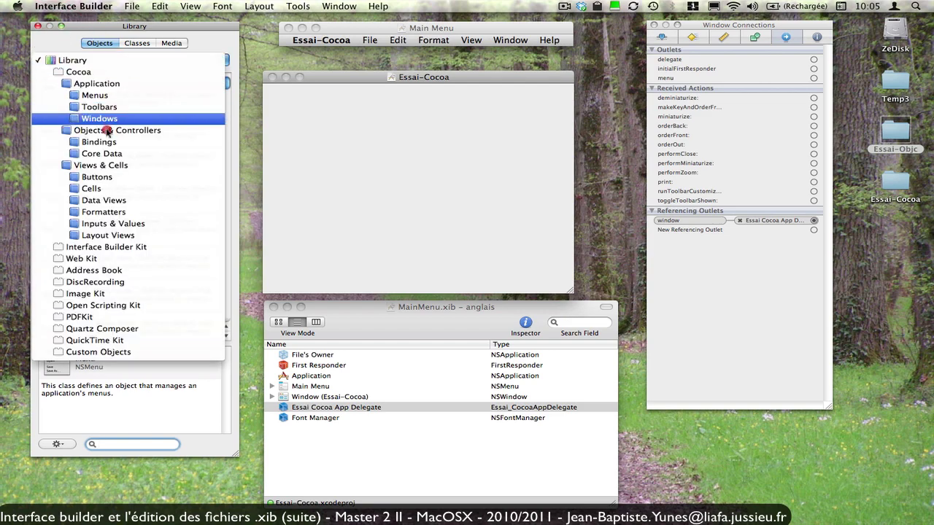
pyautogui.click(108, 167)
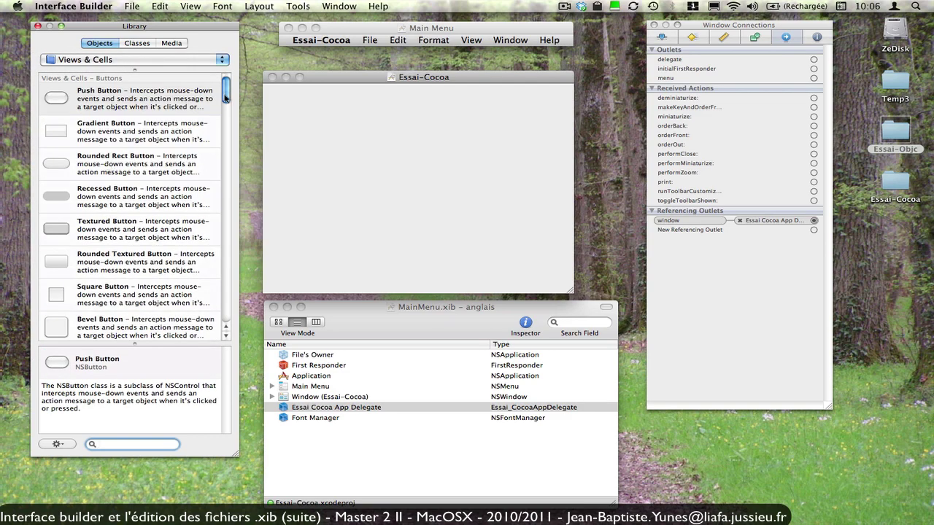
pyautogui.moveTo(225, 101); pyautogui.dragTo(227, 77)
pyautogui.click(223, 60)
# Step: Examine the library's classes and its media, viewing the descriptions of the locked padlock image, the NSUser image and the Basso sound
pyautogui.click(137, 43)
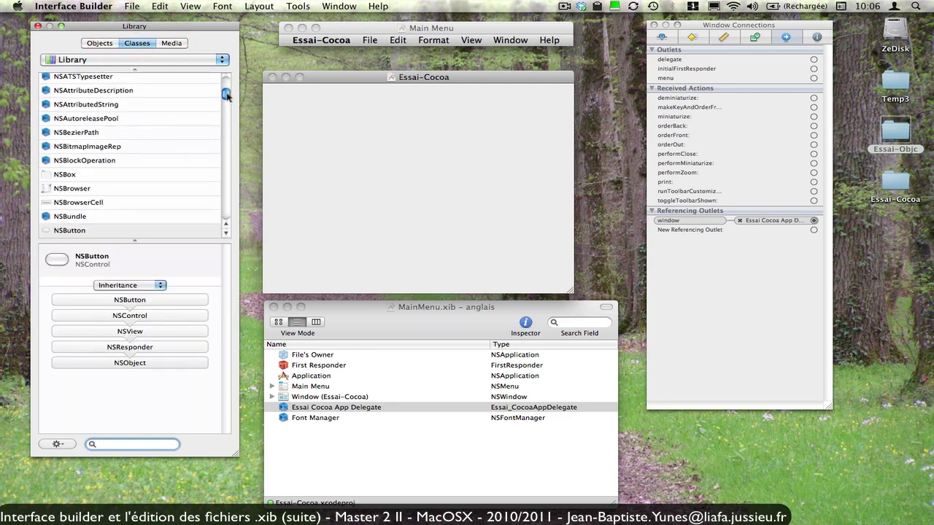
pyautogui.moveTo(227, 95); pyautogui.dragTo(227, 46)
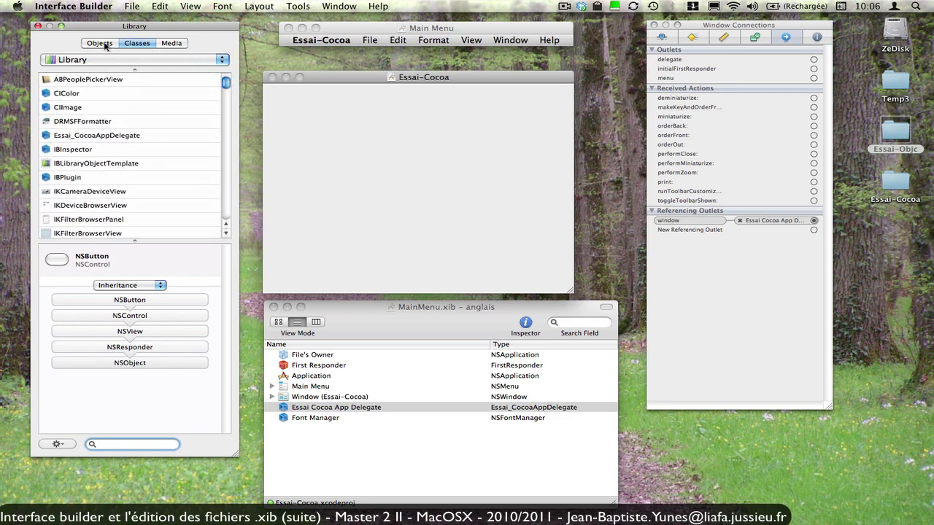
pyautogui.click(172, 44)
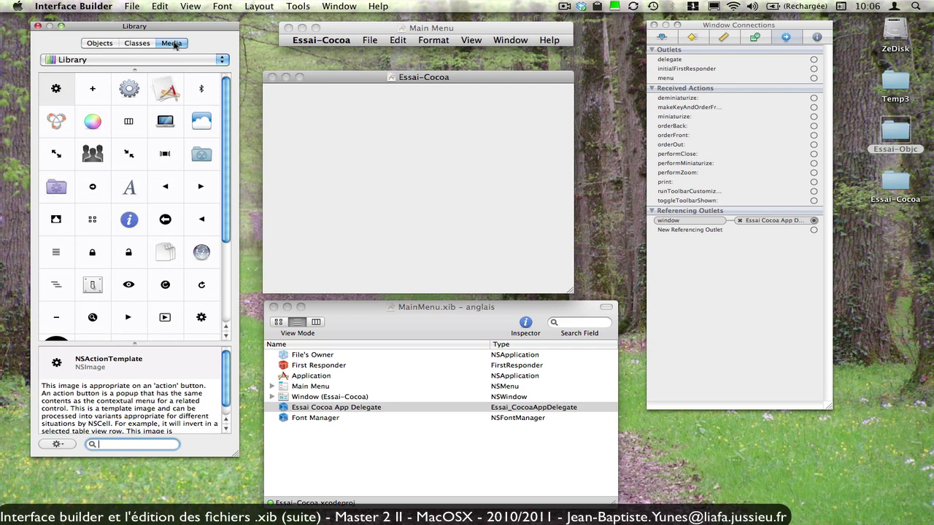
pyautogui.moveTo(225, 132); pyautogui.dragTo(223, 108)
pyautogui.click(90, 196)
pyautogui.click(93, 255)
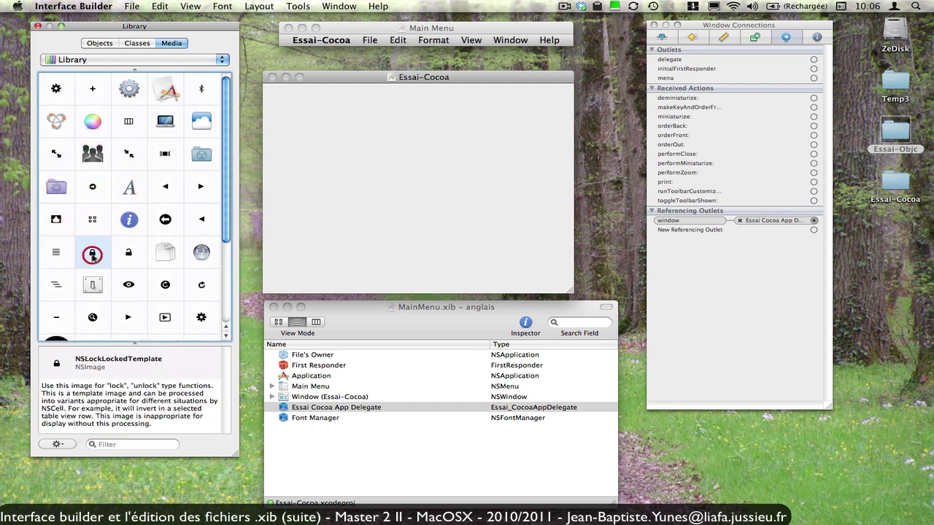
pyautogui.scroll(-5, 223, 224)
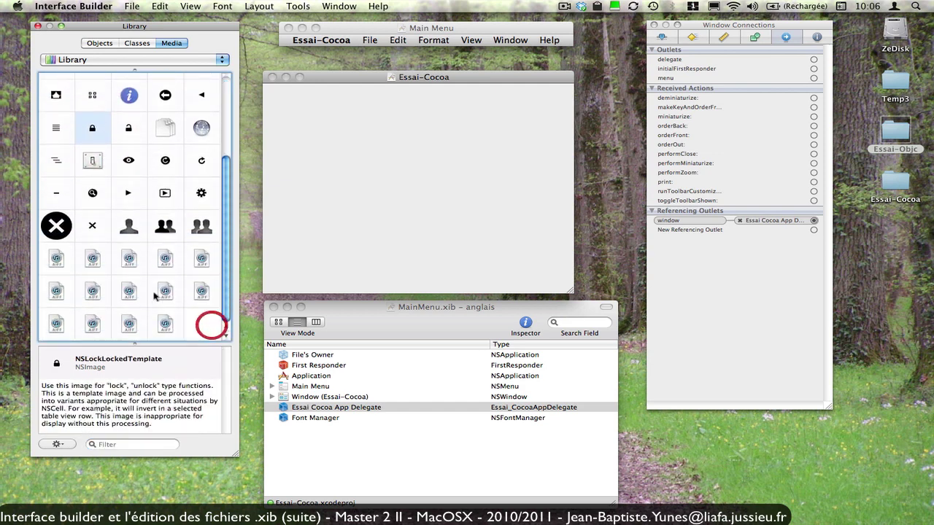
pyautogui.click(128, 227)
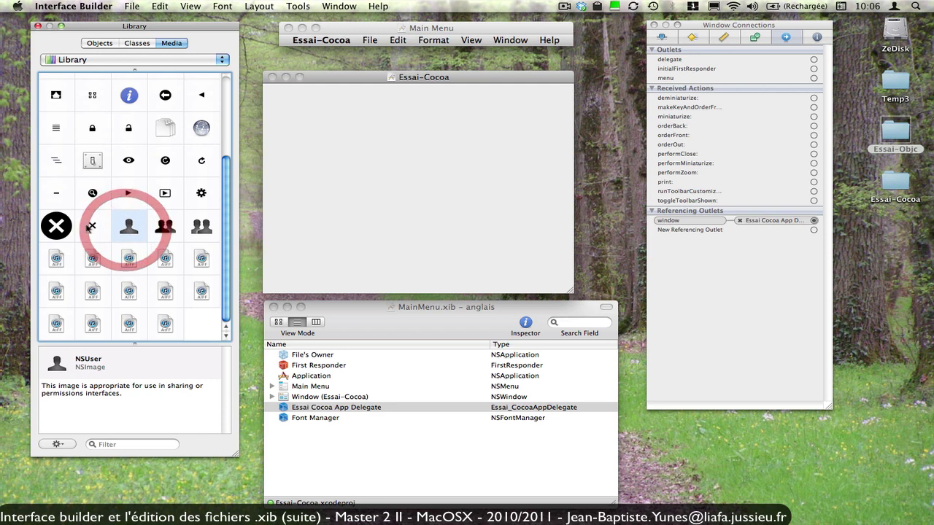
pyautogui.click(56, 260)
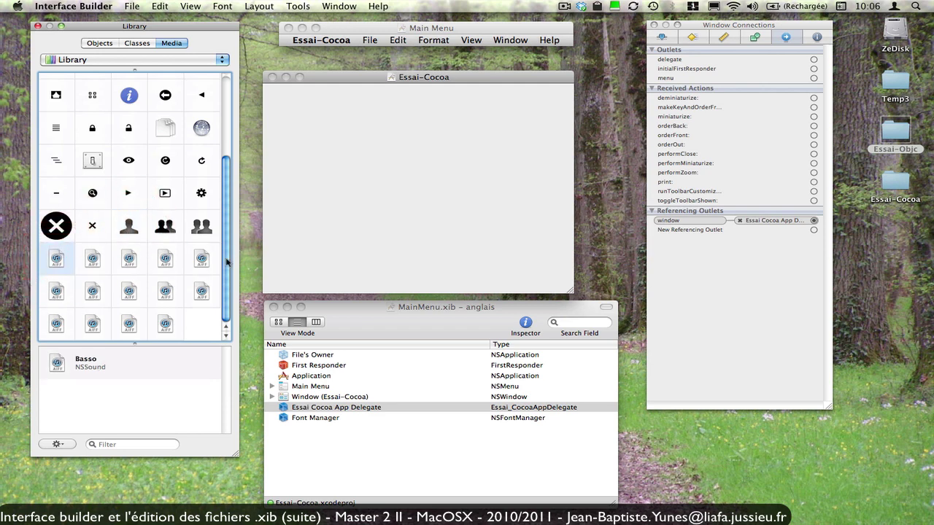
pyautogui.moveTo(226, 265); pyautogui.dragTo(225, 105)
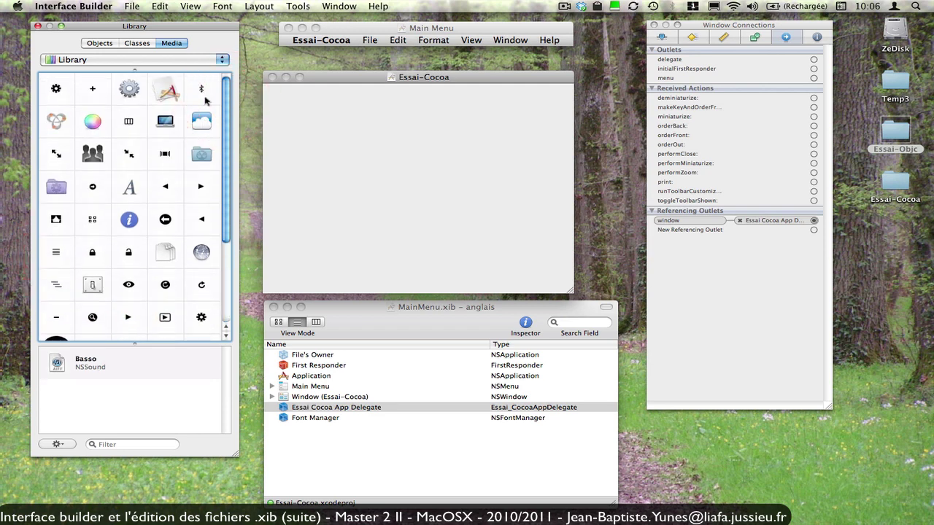
pyautogui.moveTo(206, 101)
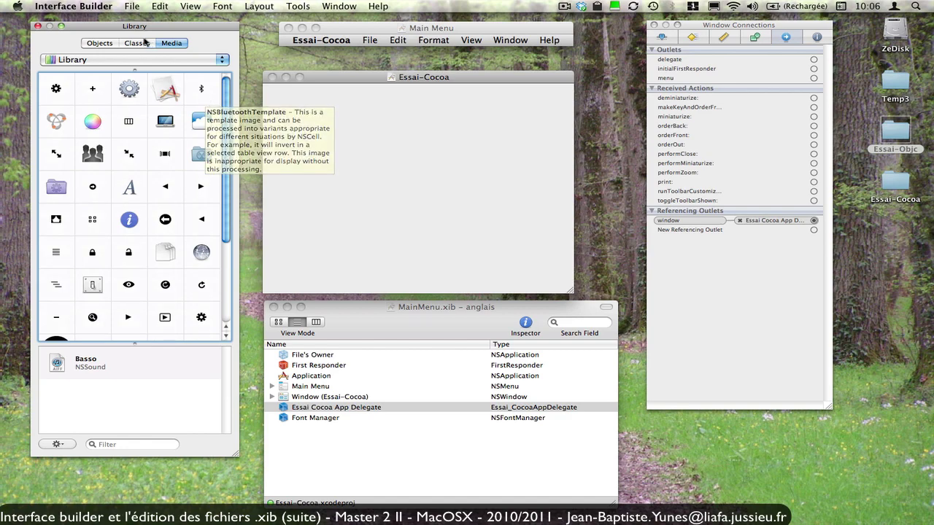
# Step: Limit the object library to the Buttons category under Views & Cells and look through the available button types
pyautogui.click(93, 43)
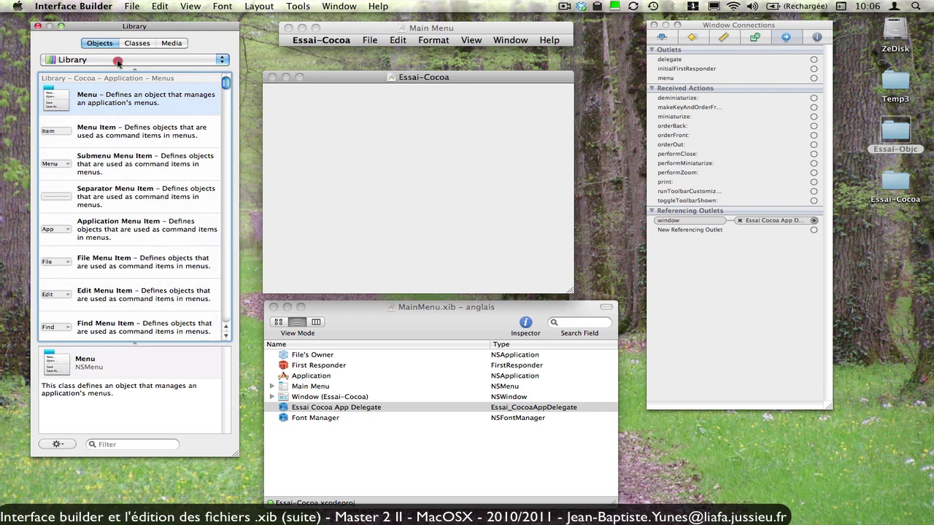
pyautogui.click(115, 61)
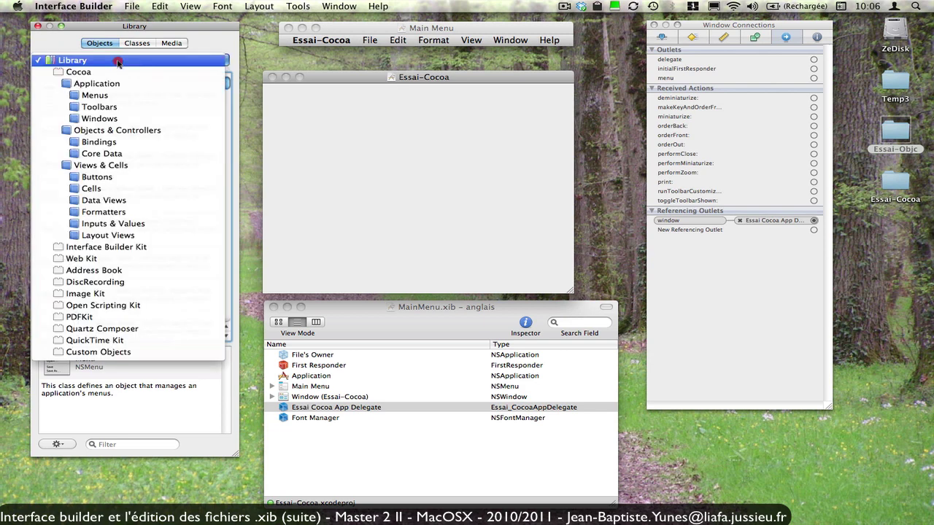
pyautogui.click(115, 178)
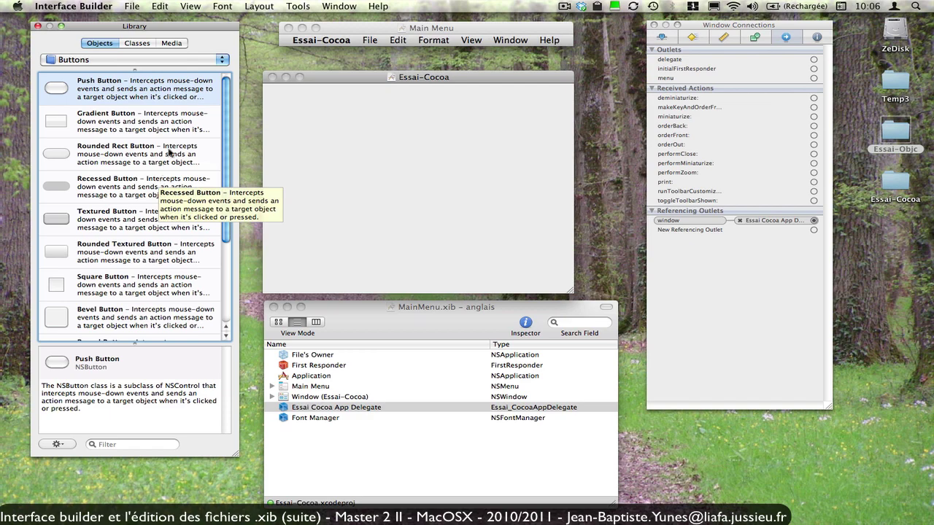
pyautogui.moveTo(227, 137); pyautogui.dragTo(208, 271)
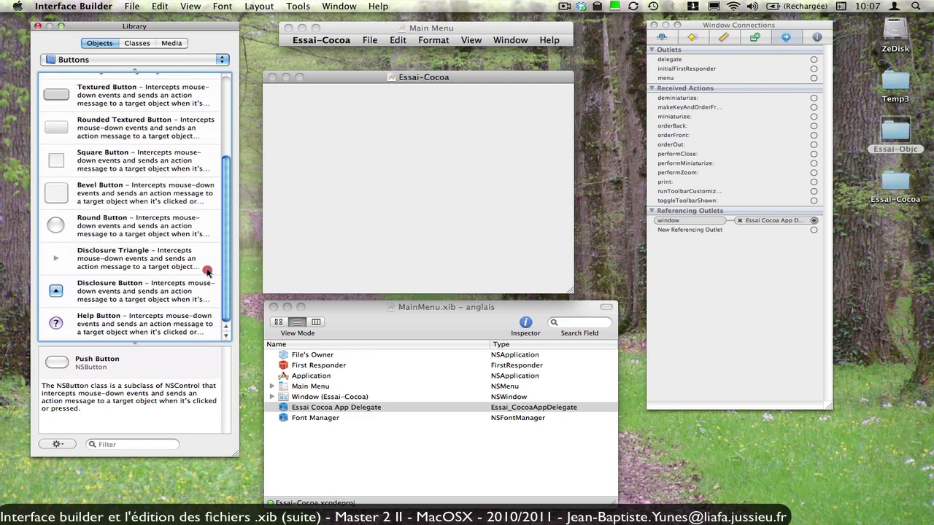
pyautogui.scroll(5, 207, 207)
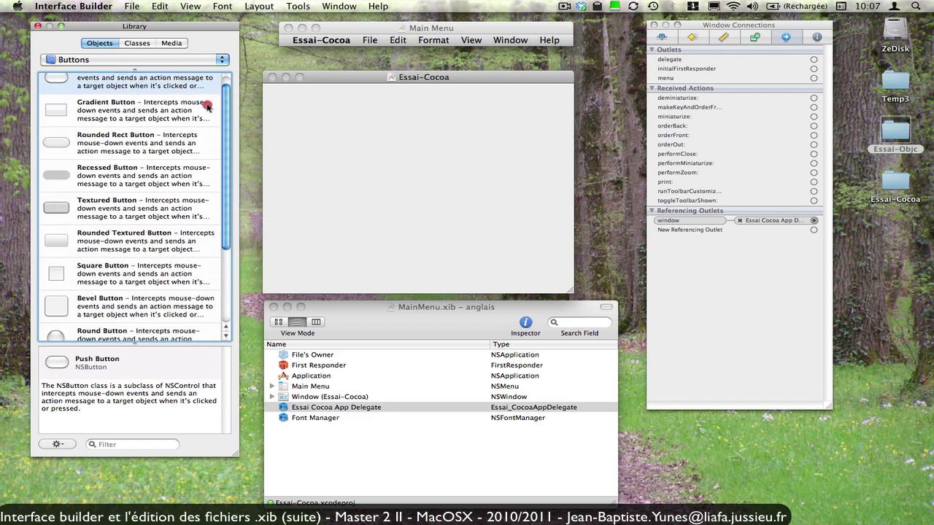
# Step: Add a Push Button from the library to the upper part of the Essai-Cocoa window
pyautogui.click(56, 89)
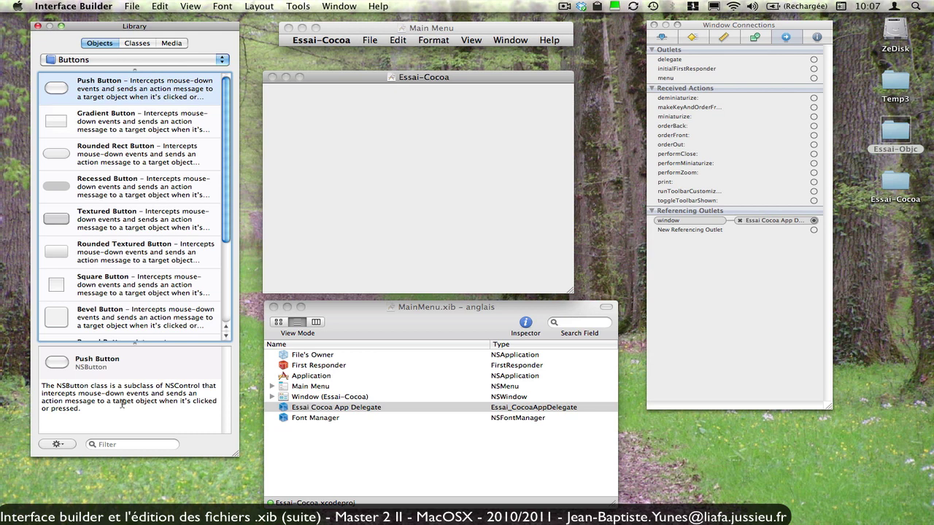
pyautogui.click(58, 88)
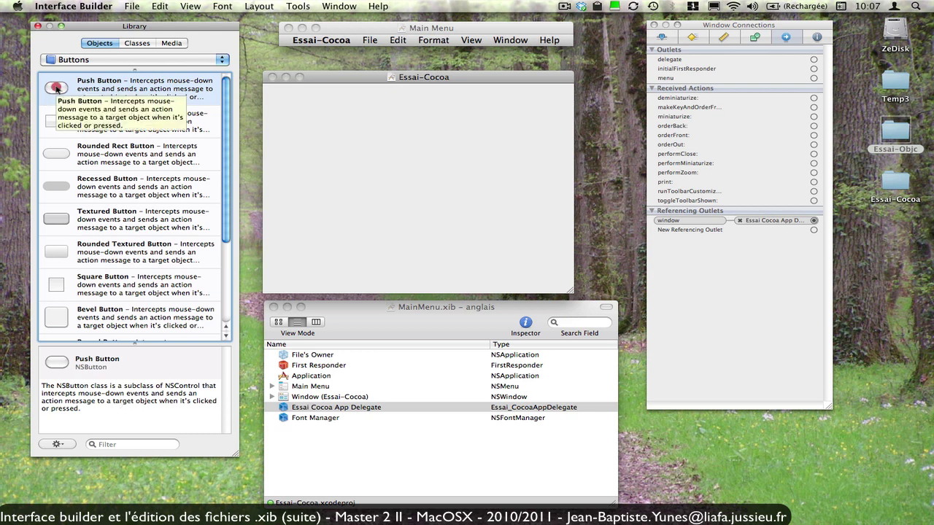
pyautogui.moveTo(58, 89); pyautogui.dragTo(391, 132)
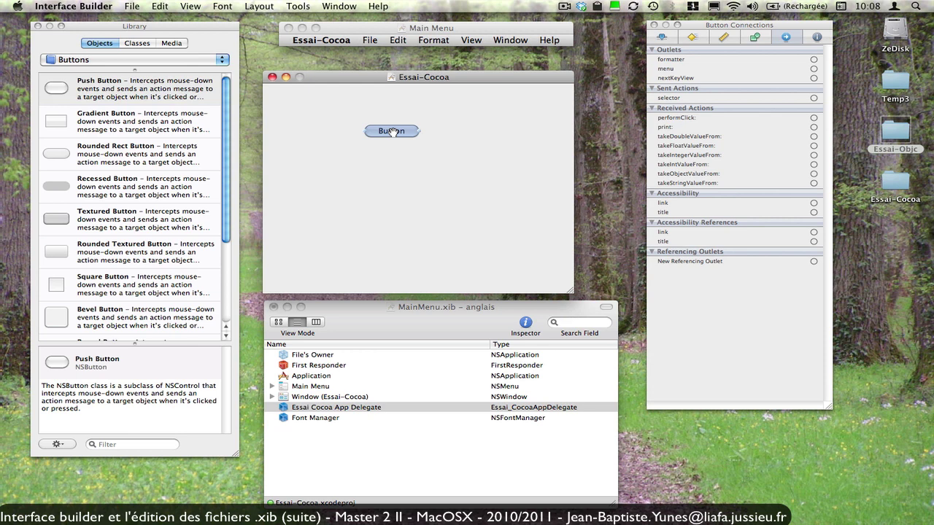
# Step: Align the button with the margin guides in the Essai-Cocoa window's upper-left corner and stretch it to the right margin
pyautogui.moveTo(405, 130); pyautogui.dragTo(312, 279)
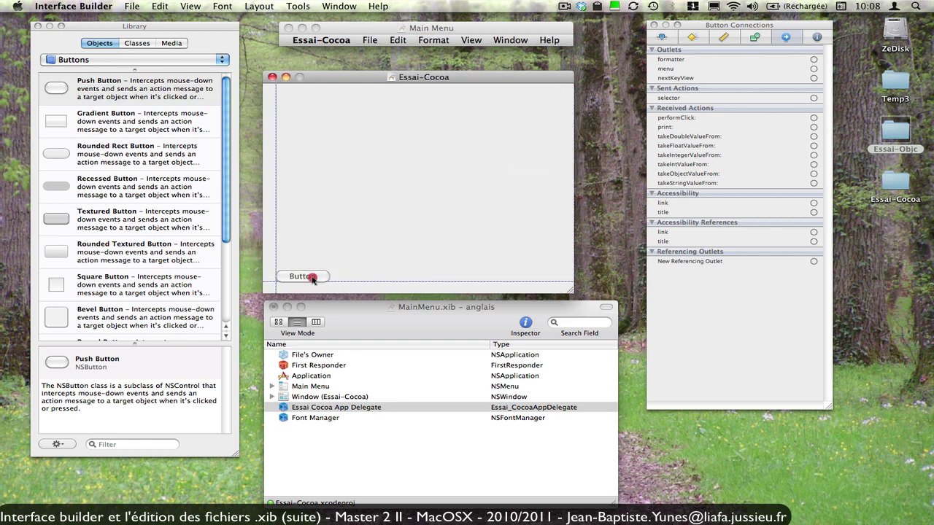
pyautogui.moveTo(312, 279); pyautogui.dragTo(311, 103)
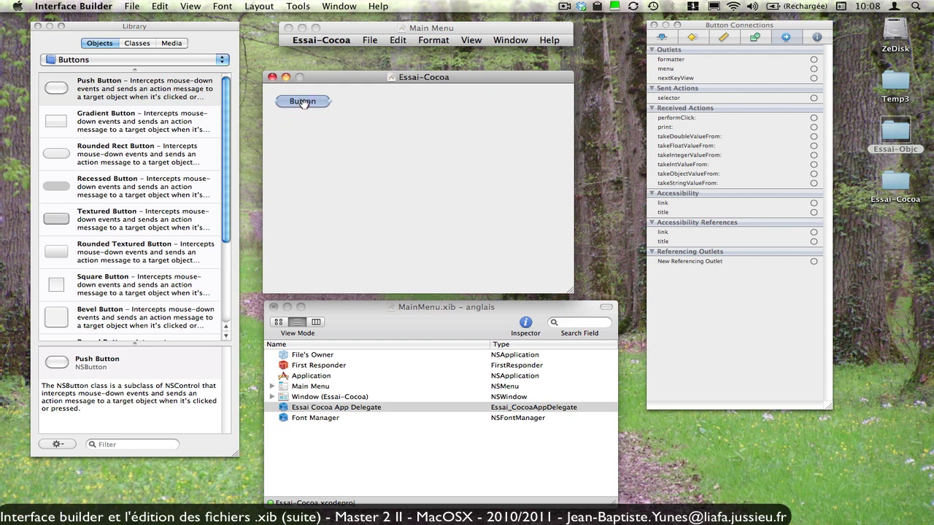
pyautogui.moveTo(301, 102); pyautogui.dragTo(558, 110)
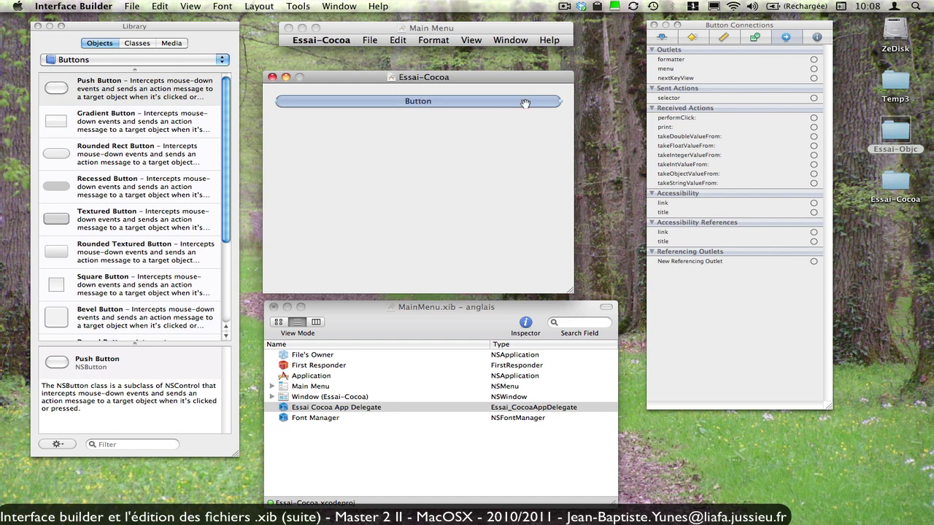
pyautogui.moveTo(561, 102)
pyautogui.mouseDown()
pyautogui.moveTo(397, 101)
pyautogui.moveTo(561, 103)
pyautogui.mouseUp()
# Step: Set the button's title to "Un super bouton..."
pyautogui.click(418, 103)
pyautogui.click(418, 103)
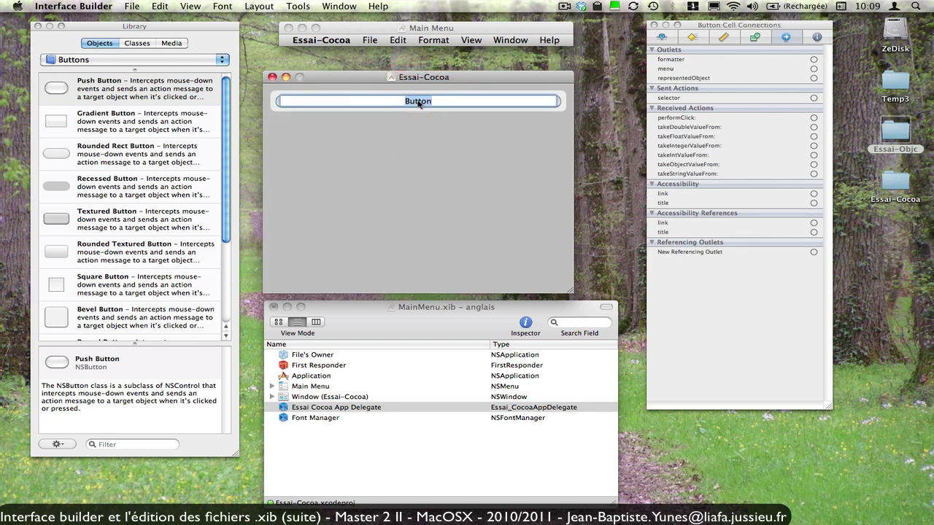
pyautogui.write('Un super bouton...')
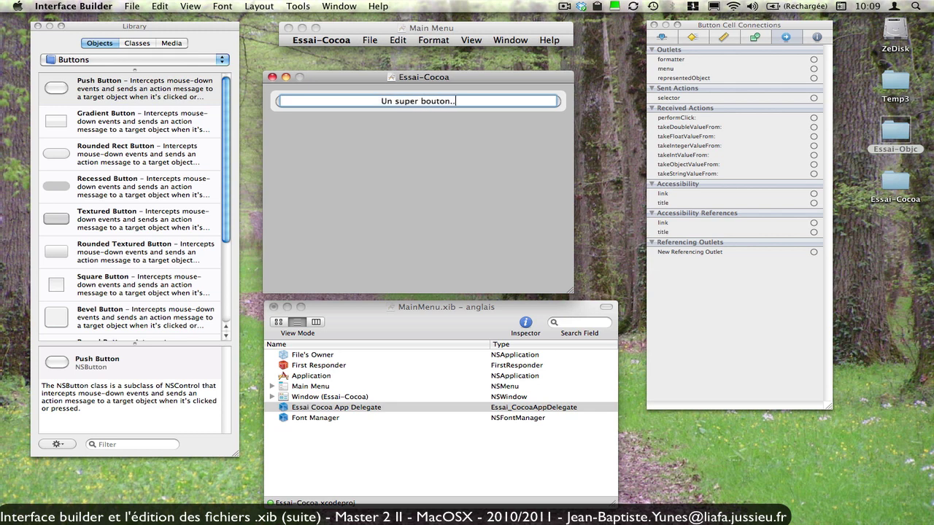
pyautogui.click(387, 140)
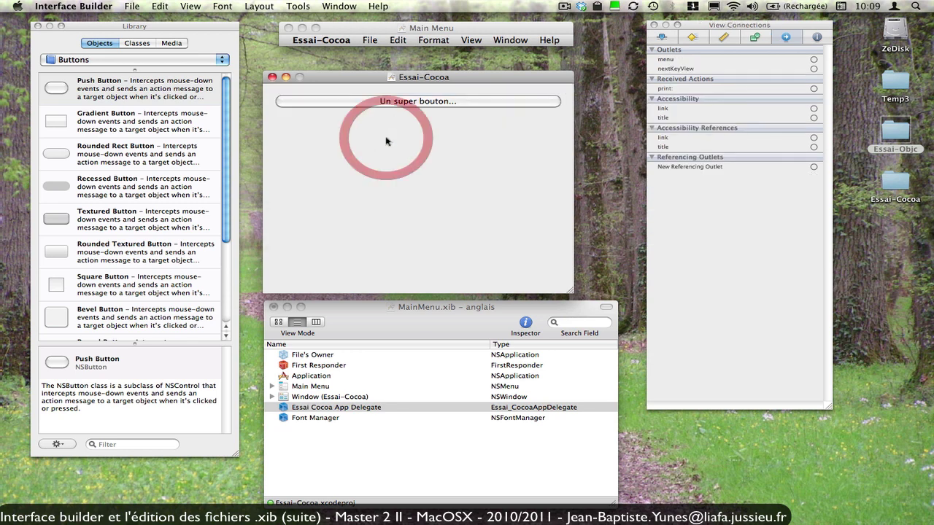
# Step: Select the wide push button in the Essai-Cocoa window to view its connections in the inspector
pyautogui.click(394, 102)
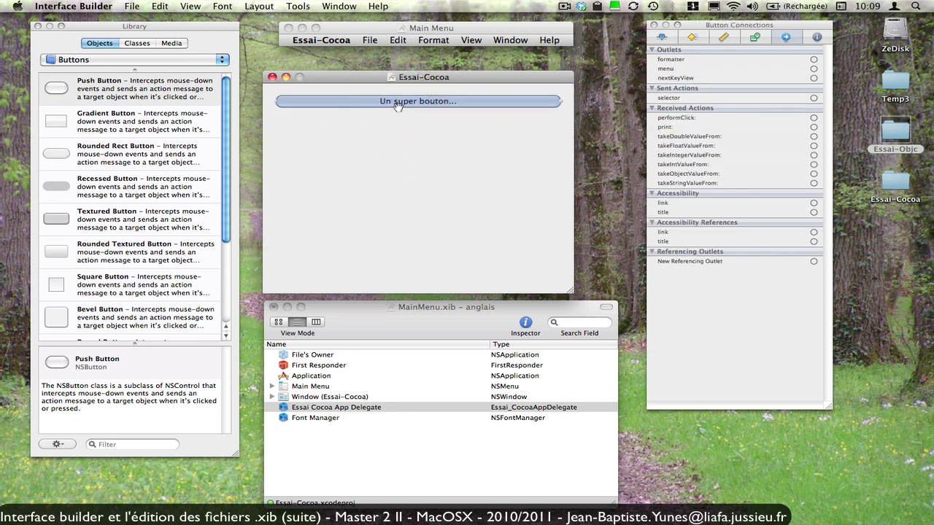
pyautogui.click(409, 159)
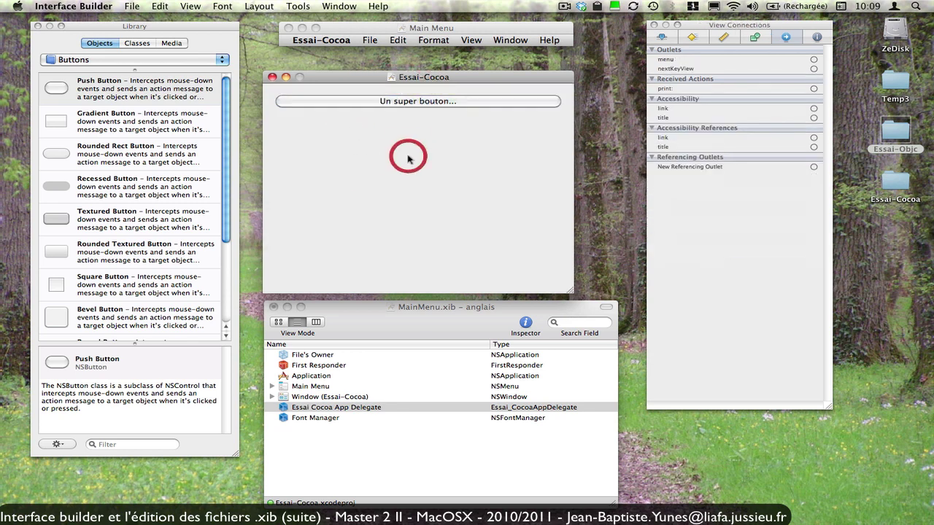
pyautogui.click(411, 100)
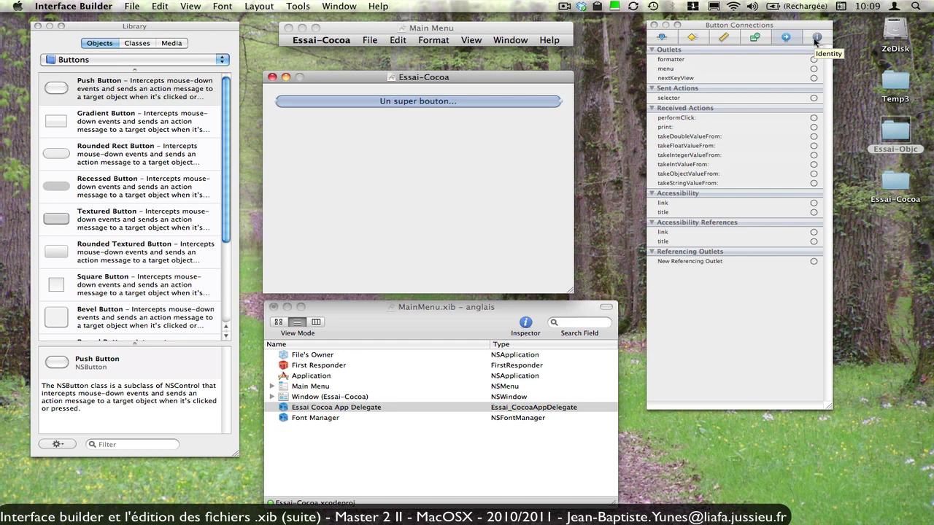
# Step: Expand Window (Essai-Cocoa) and its Content View in the MainMenu.xib object list to show the nested push button
pyautogui.click(272, 397)
pyautogui.click(271, 397)
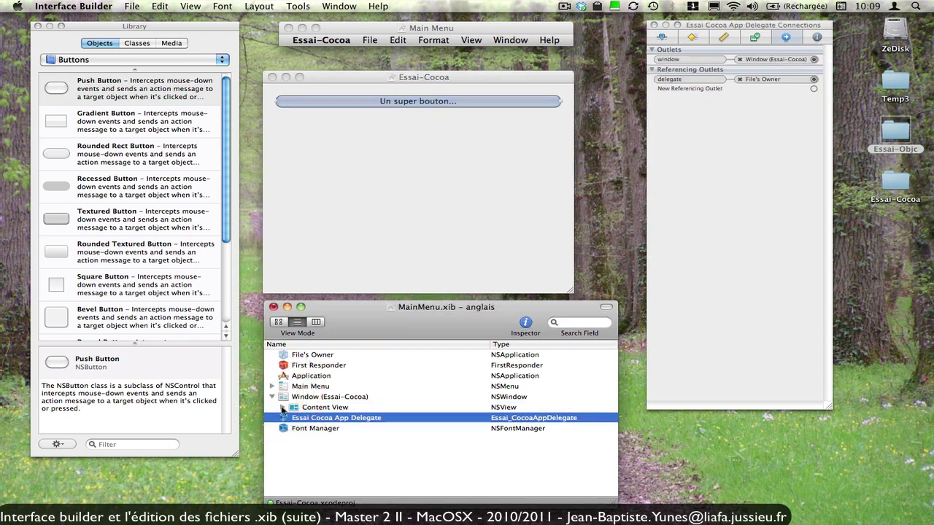
pyautogui.click(283, 408)
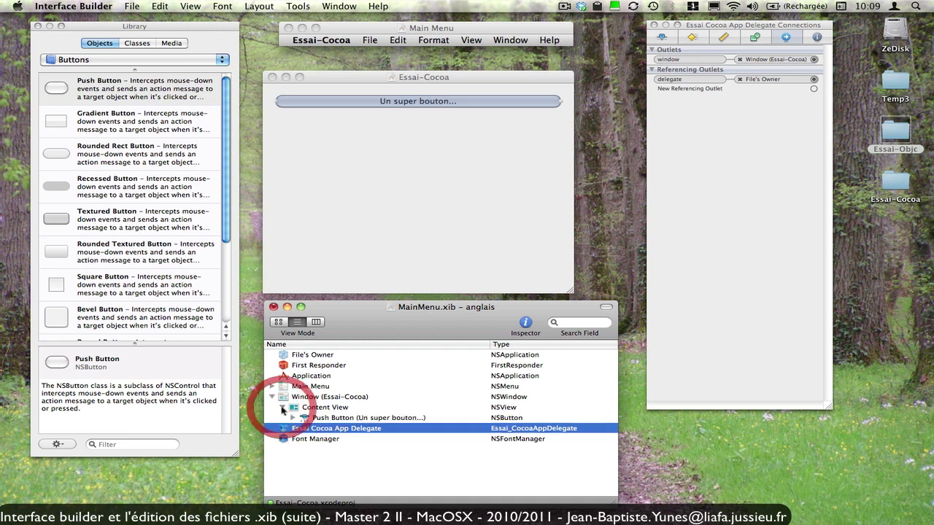
# Step: Select the "Un super bouton..." push button and examine its identity settings and the available classes
pyautogui.click(370, 419)
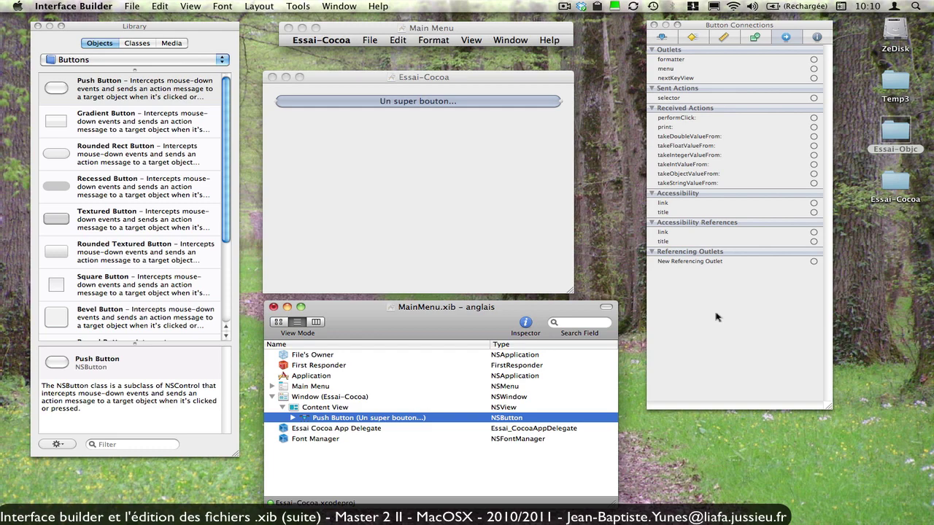
pyautogui.click(470, 76)
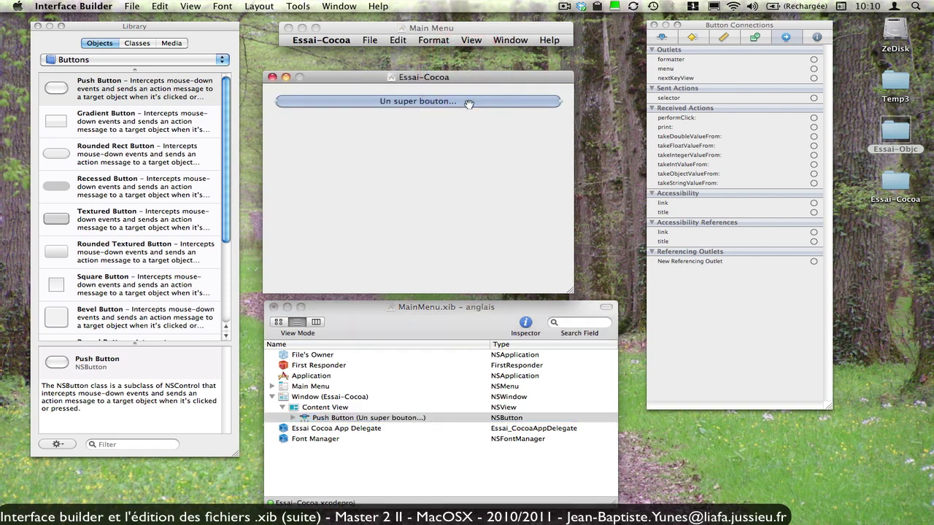
pyautogui.click(817, 37)
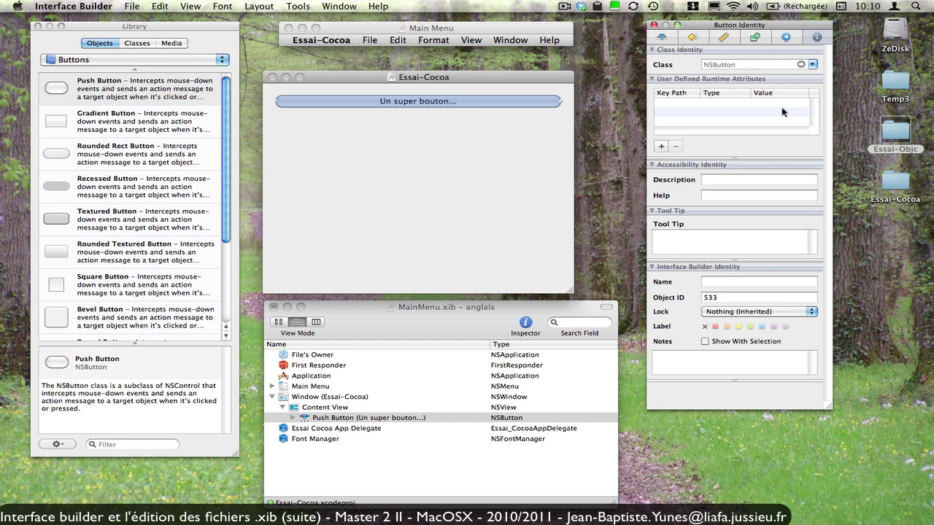
pyautogui.click(812, 64)
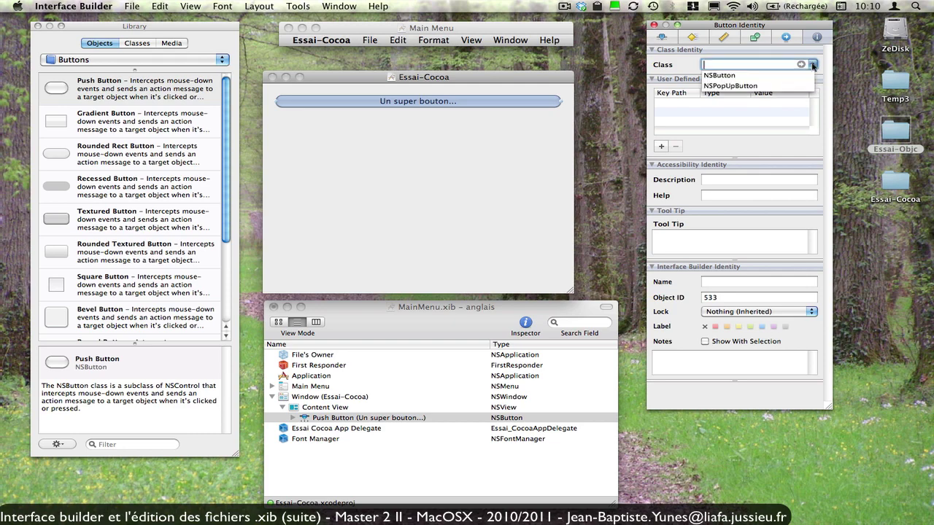
pyautogui.click(813, 64)
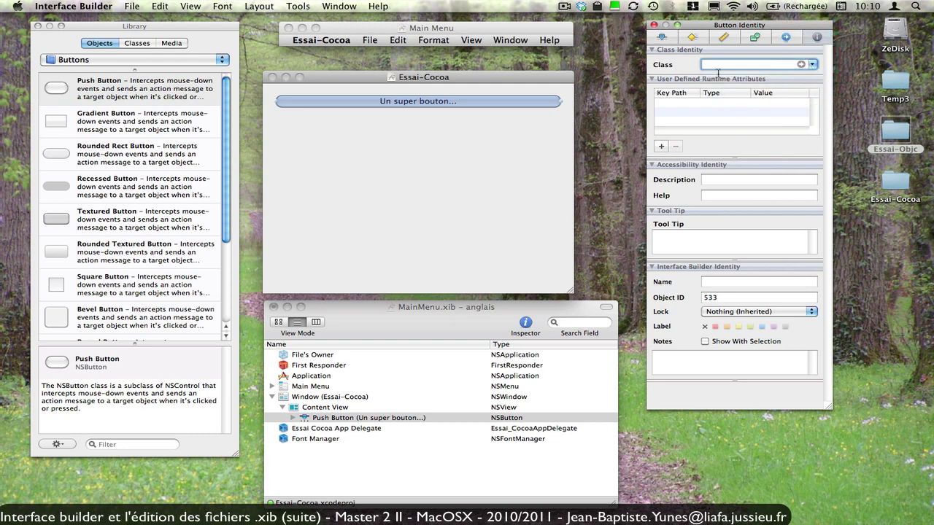
pyautogui.click(678, 67)
# Step: Select the Content View of the Essai-Cocoa window to compare its identity settings with the button's
pyautogui.click(443, 156)
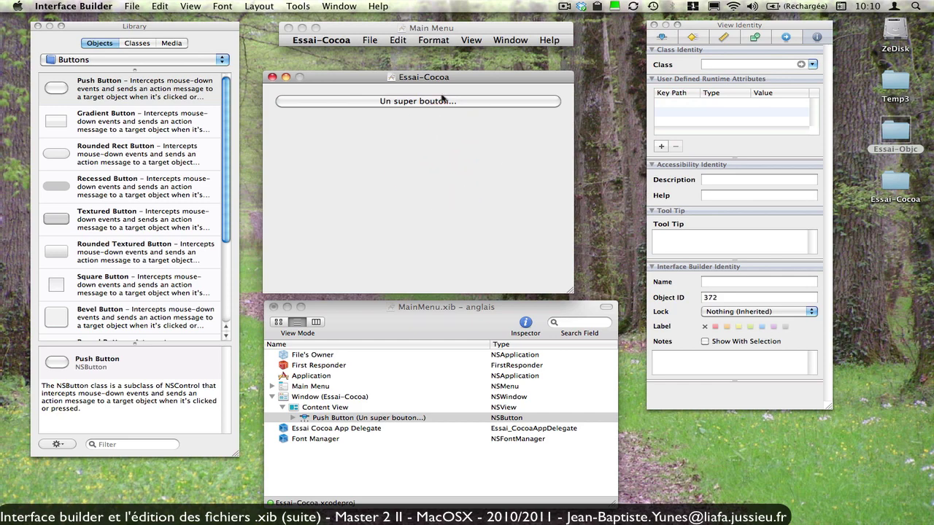
pyautogui.click(441, 101)
pyautogui.click(448, 189)
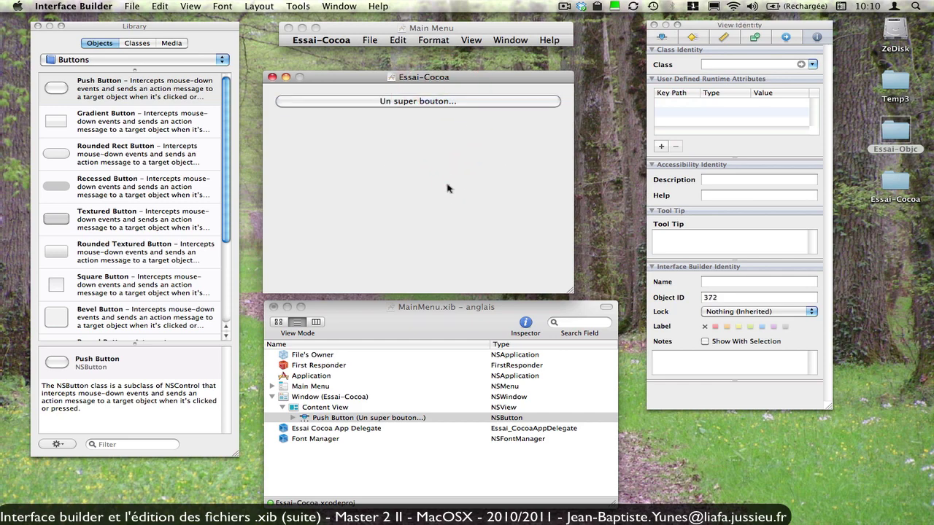
pyautogui.click(341, 411)
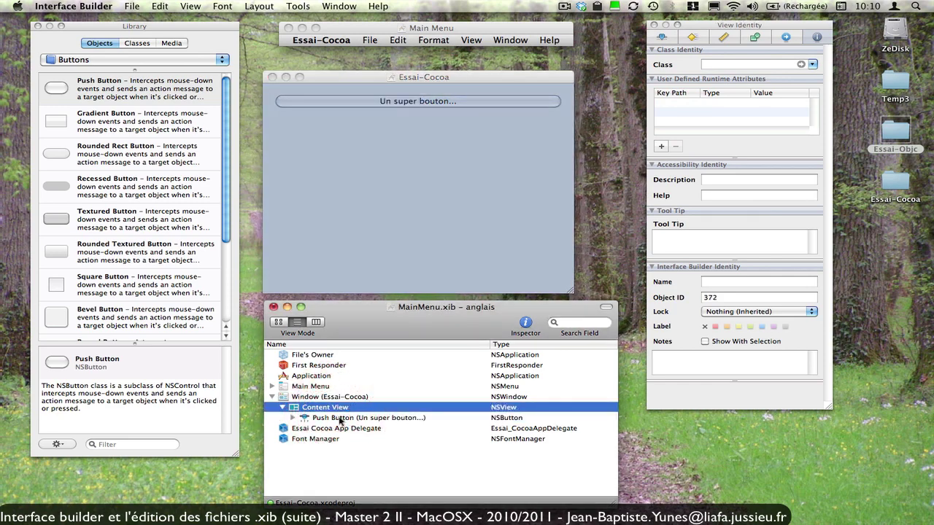
# Step: Reselect the push button in the object list and review its connections, identity and bindings
pyautogui.click(341, 418)
pyautogui.click(785, 37)
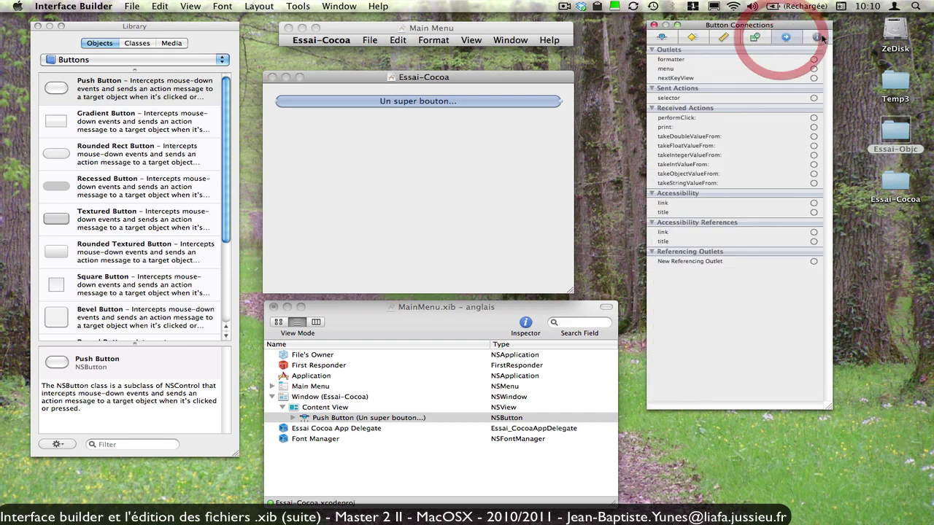
pyautogui.click(816, 37)
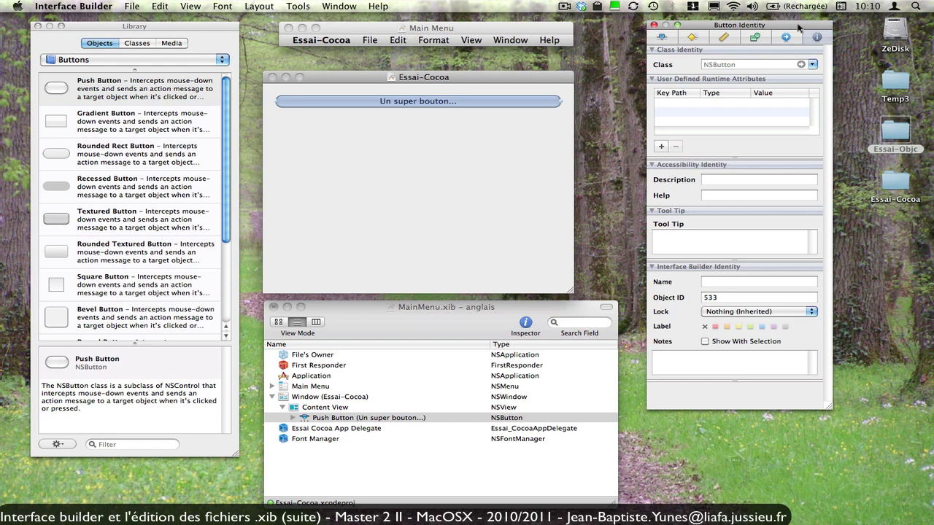
pyautogui.click(787, 38)
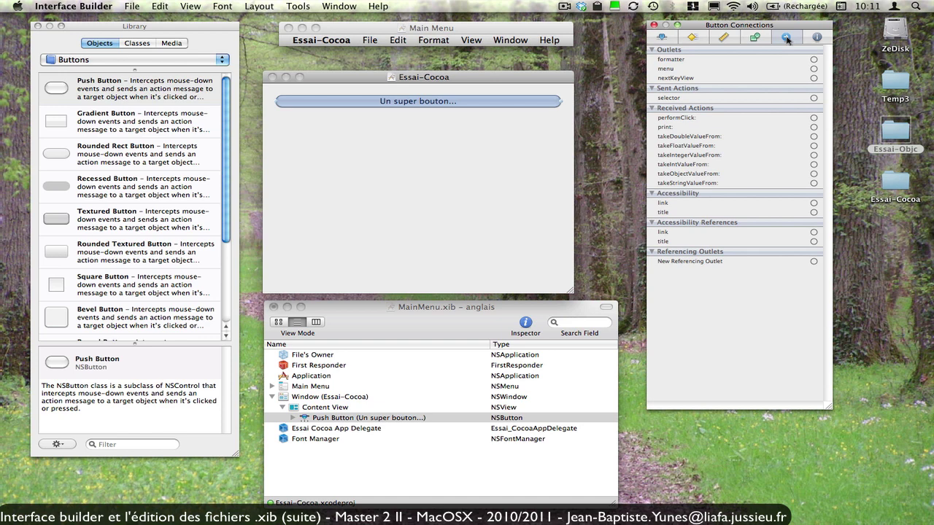
pyautogui.click(753, 39)
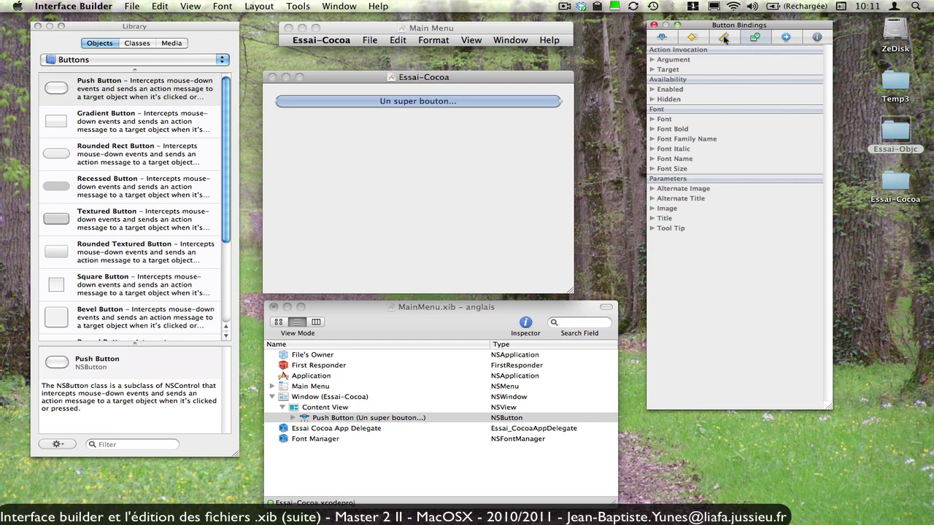
# Step: Try right and bottom anchoring and horizontal stretching in the button's autosizing, then restore top and left anchoring only
pyautogui.click(723, 38)
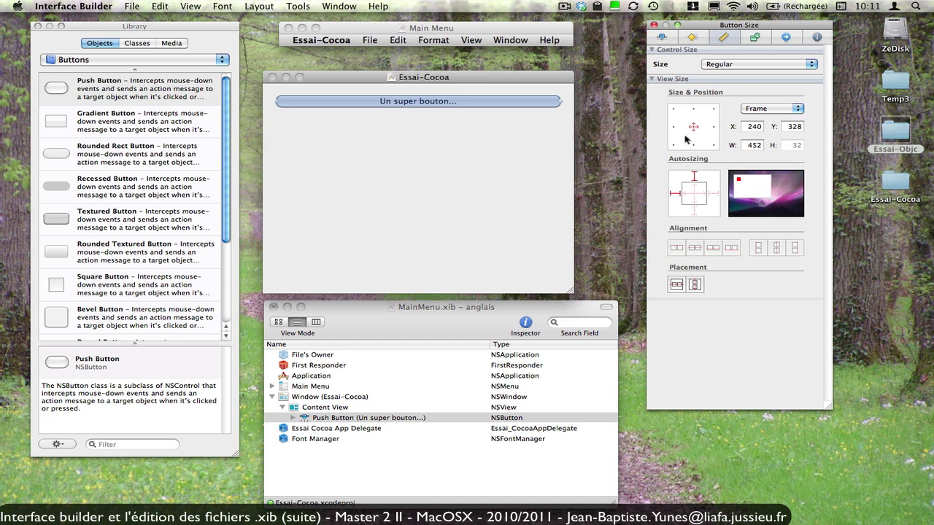
pyautogui.click(714, 194)
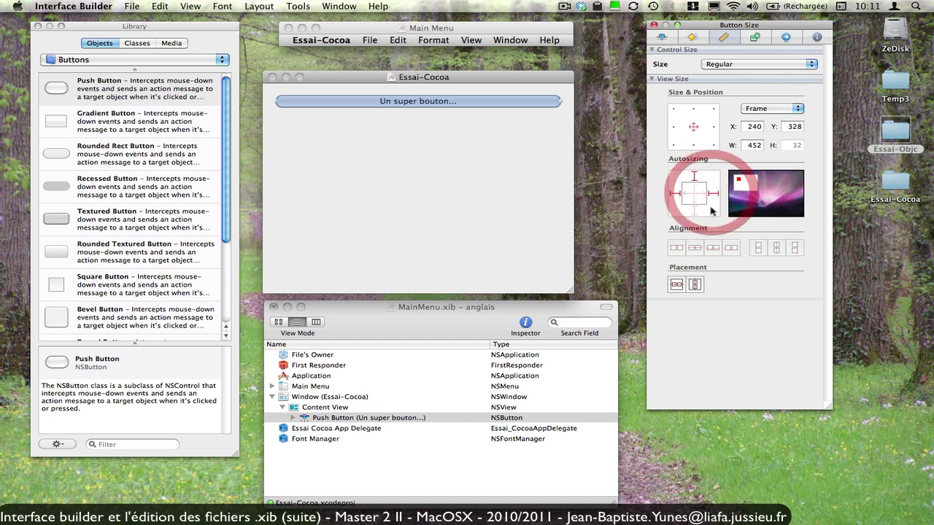
pyautogui.click(693, 205)
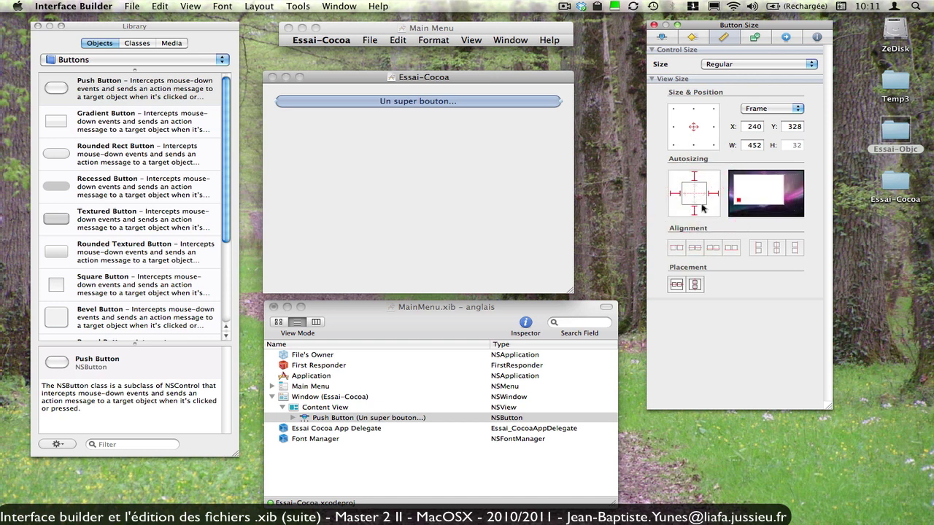
pyautogui.click(695, 210)
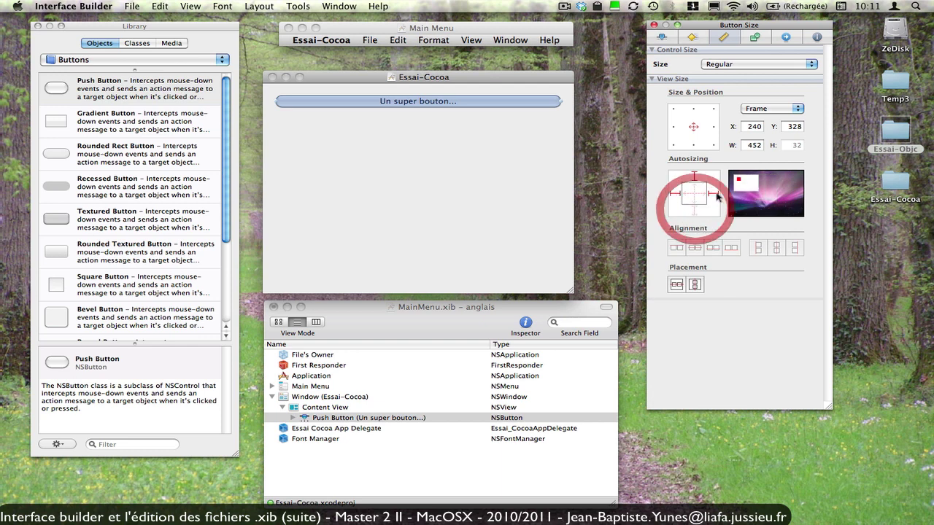
pyautogui.click(713, 194)
pyautogui.click(691, 194)
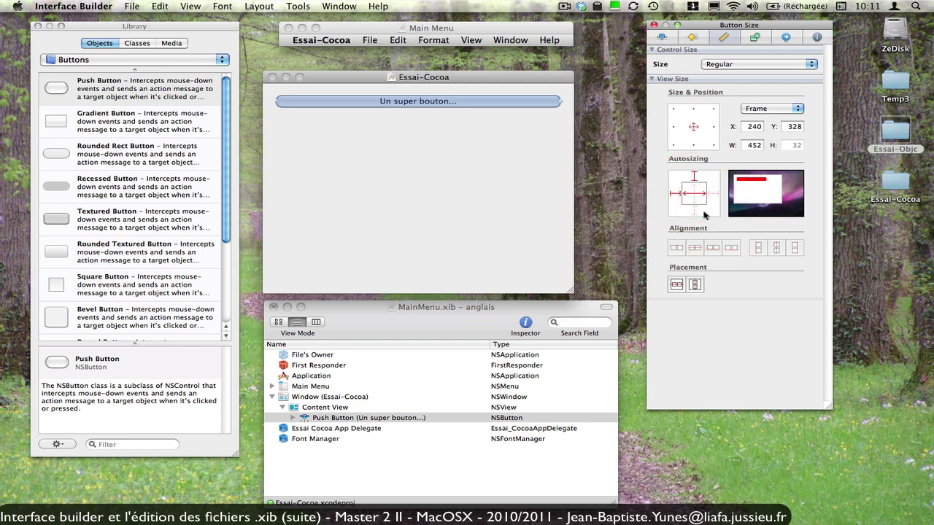
pyautogui.click(693, 195)
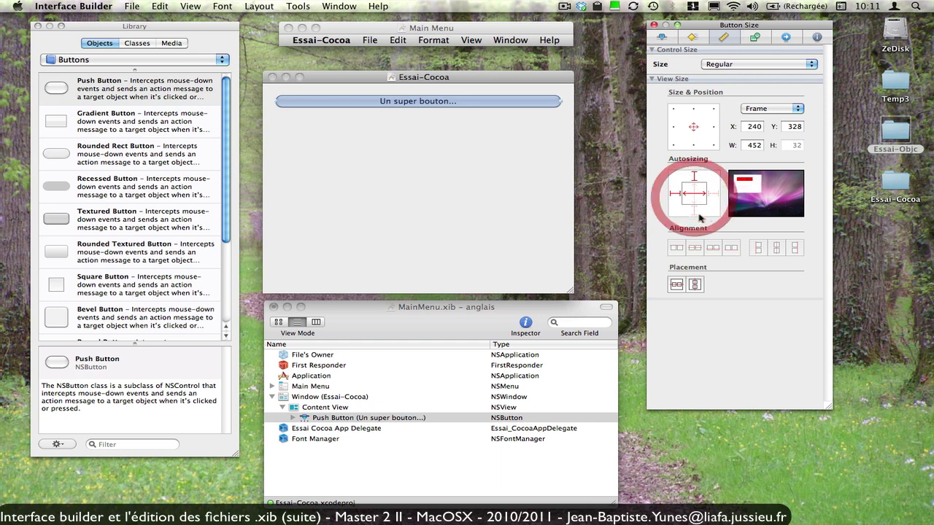
pyautogui.click(697, 175)
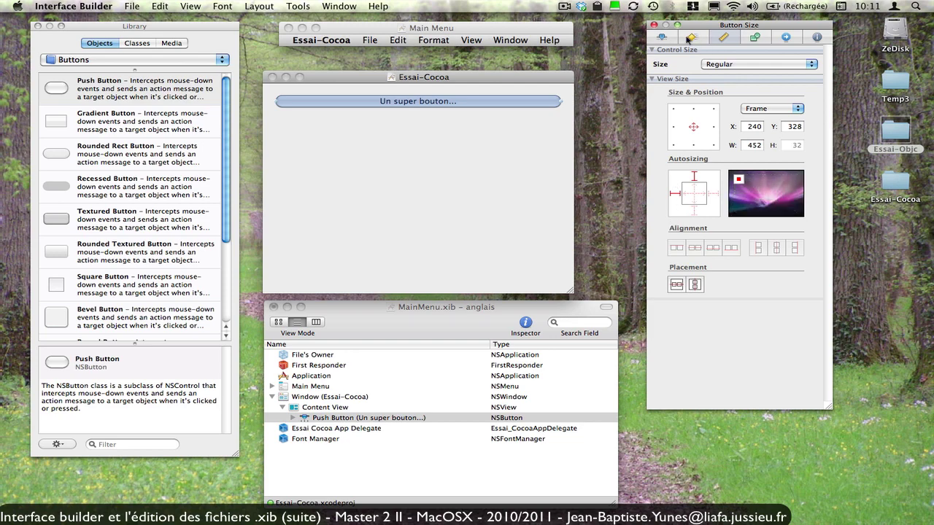
# Step: Review the push button's effects and attributes, including its title and the list of available images
pyautogui.click(692, 38)
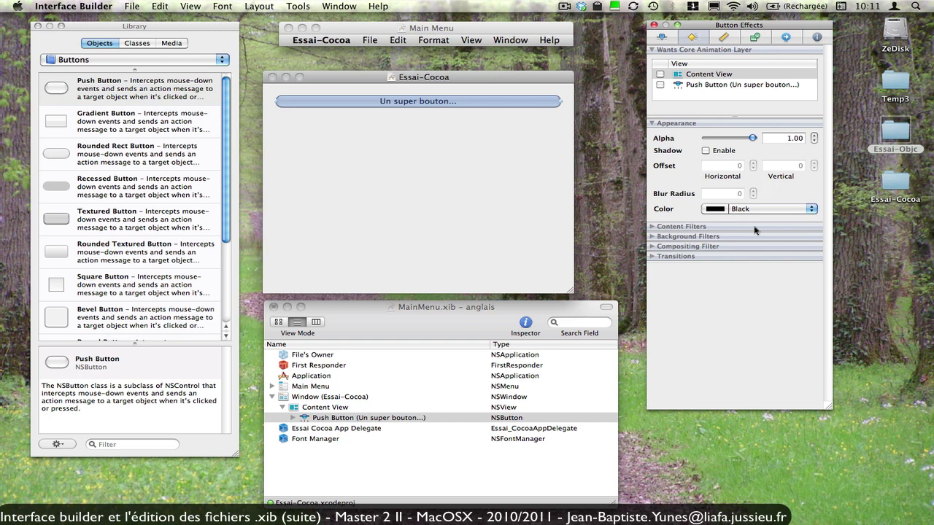
pyautogui.click(661, 38)
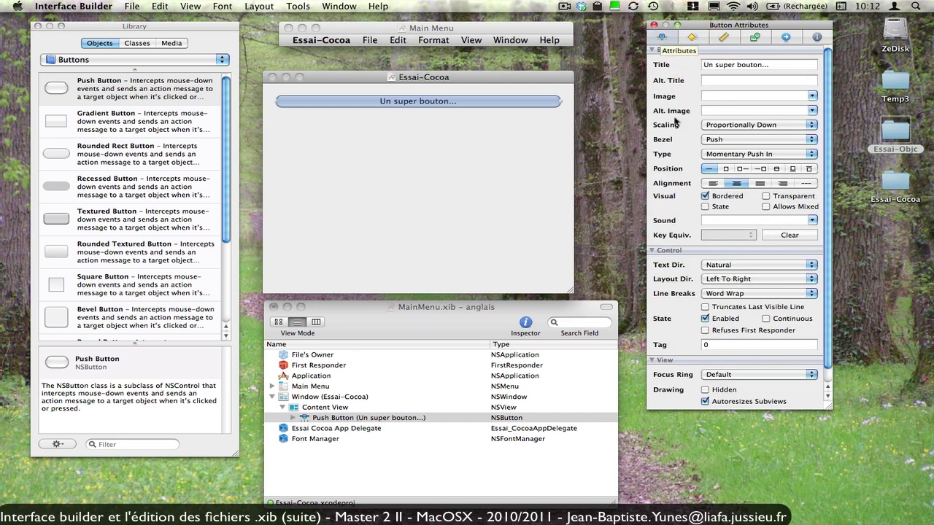
pyautogui.moveTo(701, 30); pyautogui.dragTo(697, 28)
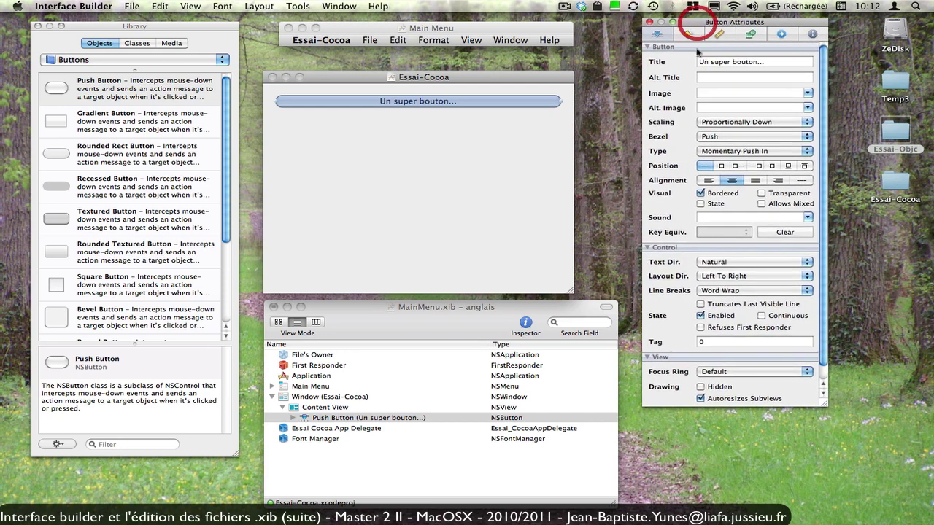
pyautogui.click(771, 63)
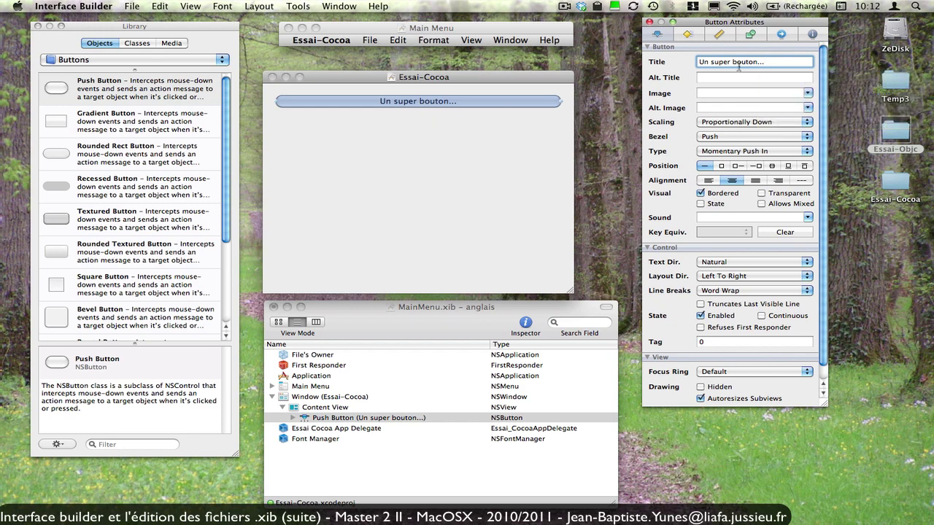
pyautogui.click(808, 93)
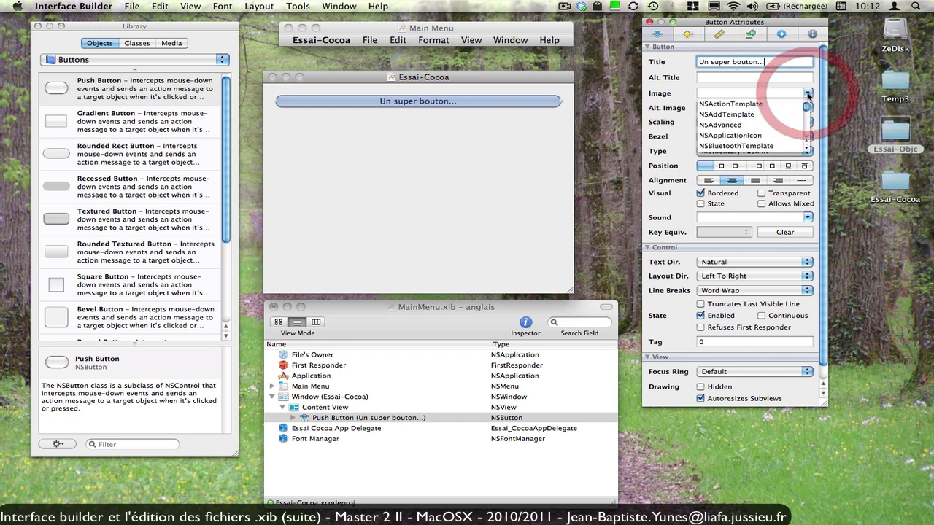
pyautogui.click(655, 93)
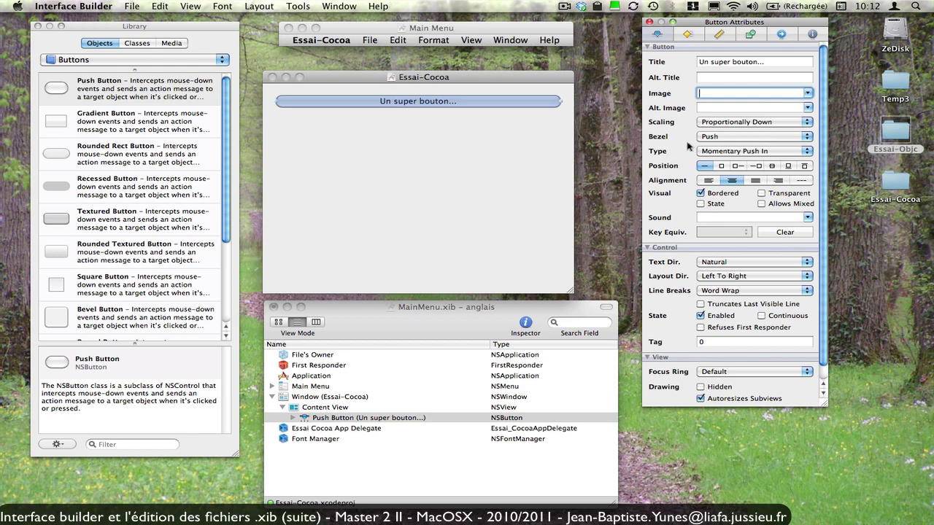
# Step: Left-align the push button's title and assign it the NSInfo image
pyautogui.click(709, 180)
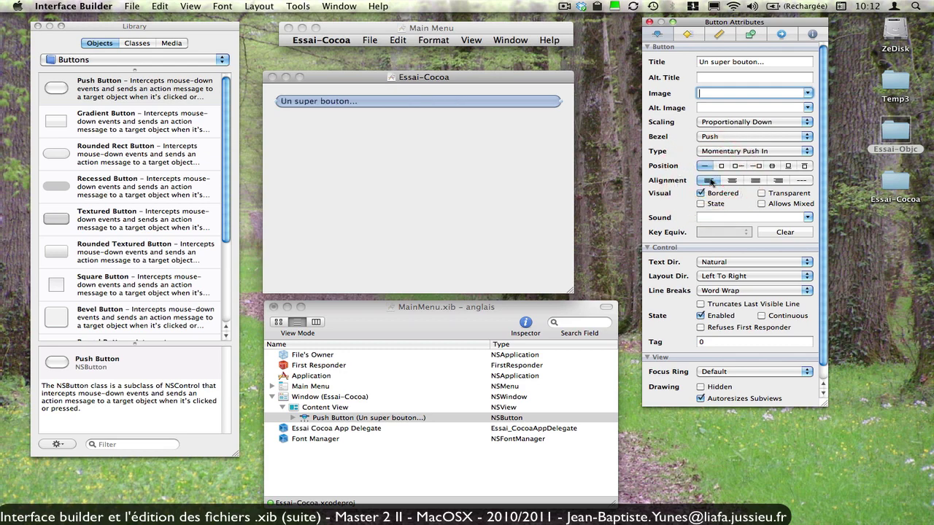
pyautogui.click(808, 94)
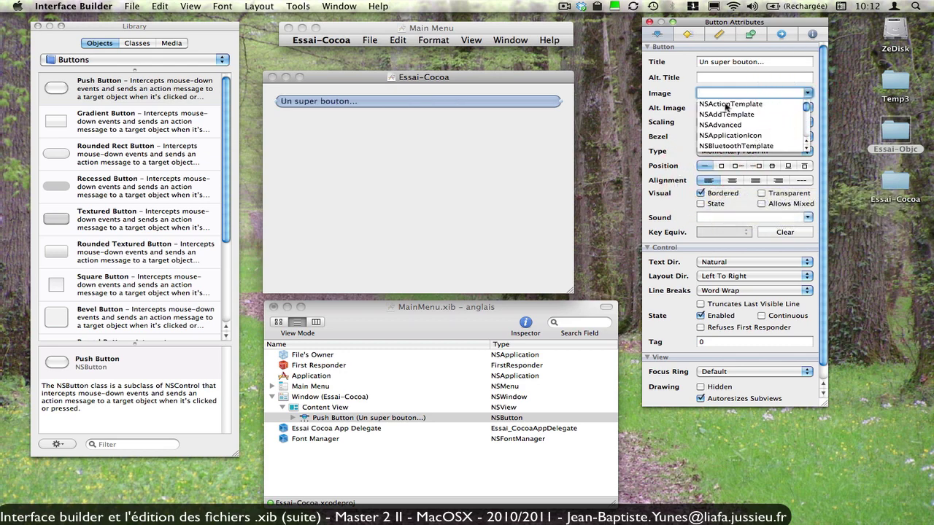
pyautogui.moveTo(806, 108); pyautogui.dragTo(807, 120)
pyautogui.click(799, 105)
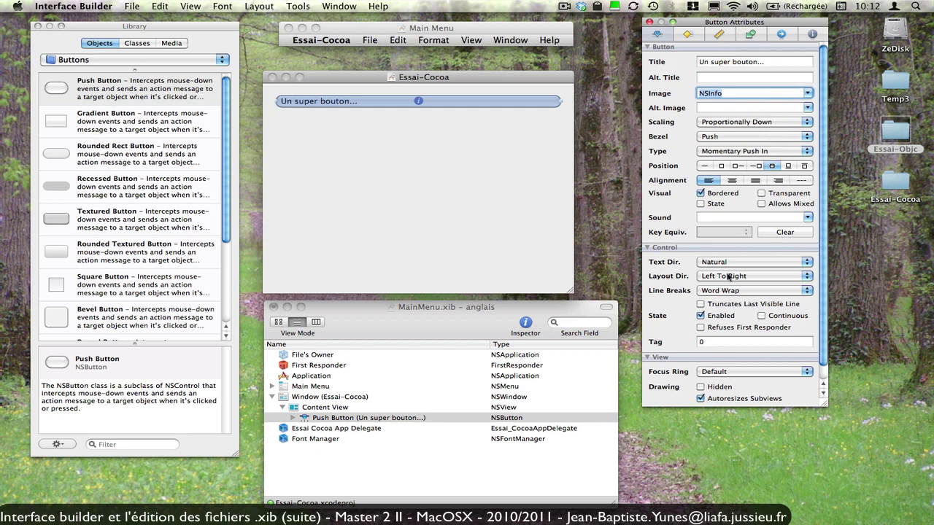
# Step: Set the push button's sound to Bottle
pyautogui.click(807, 217)
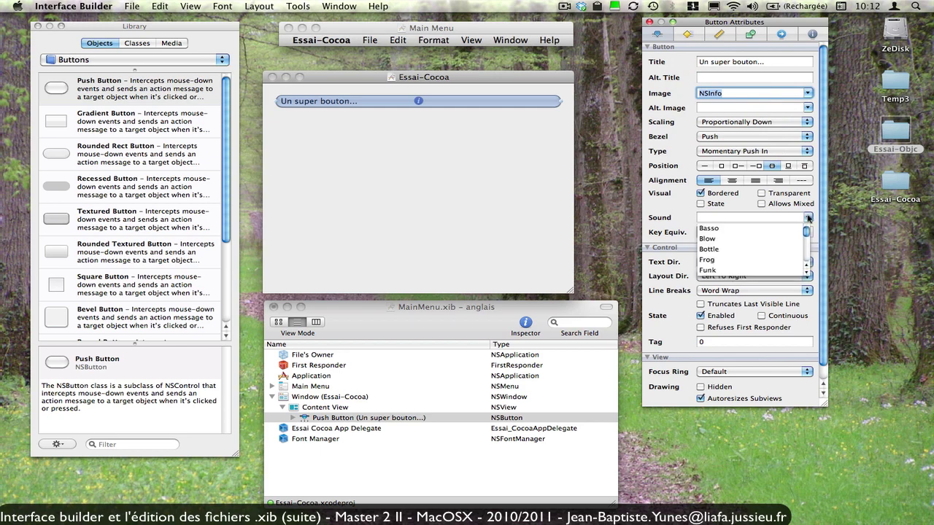
pyautogui.click(707, 249)
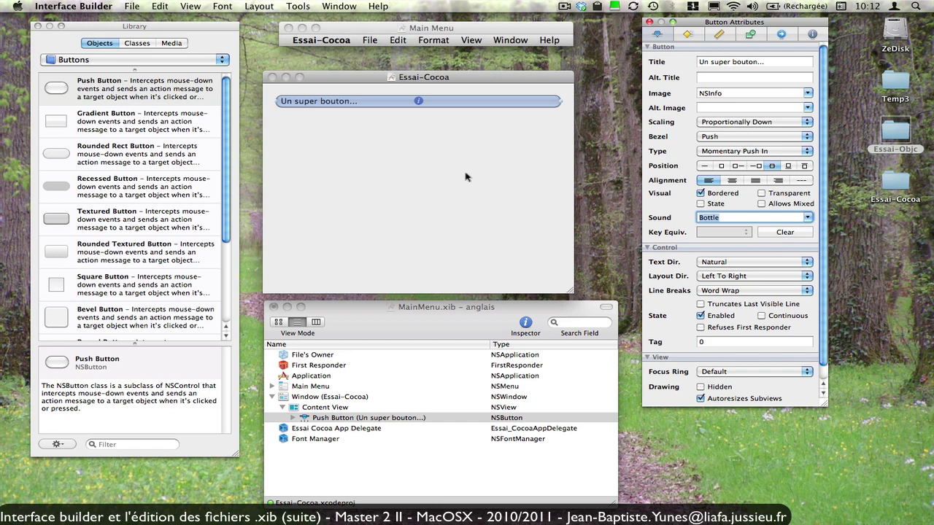
pyautogui.click(357, 323)
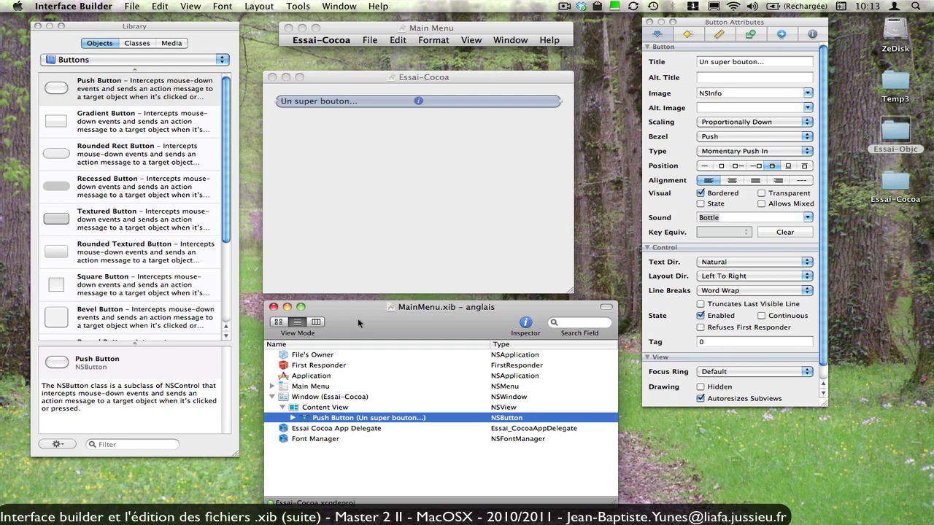
# Step: Switch to Xcode, bring up the Essai-Cocoa project window, and build and run the application
pyautogui.press('super+Tab')
pyautogui.press('super+Tab')
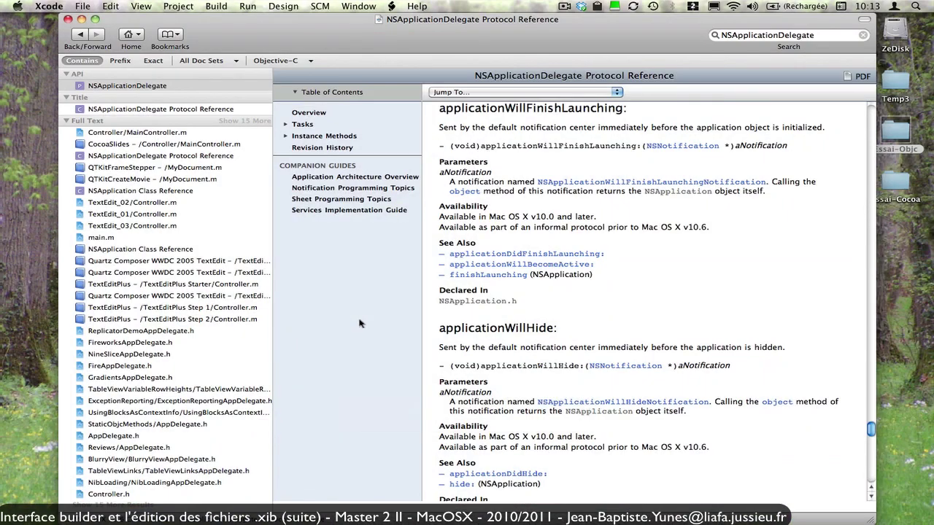
pyautogui.click(358, 6)
pyautogui.click(369, 114)
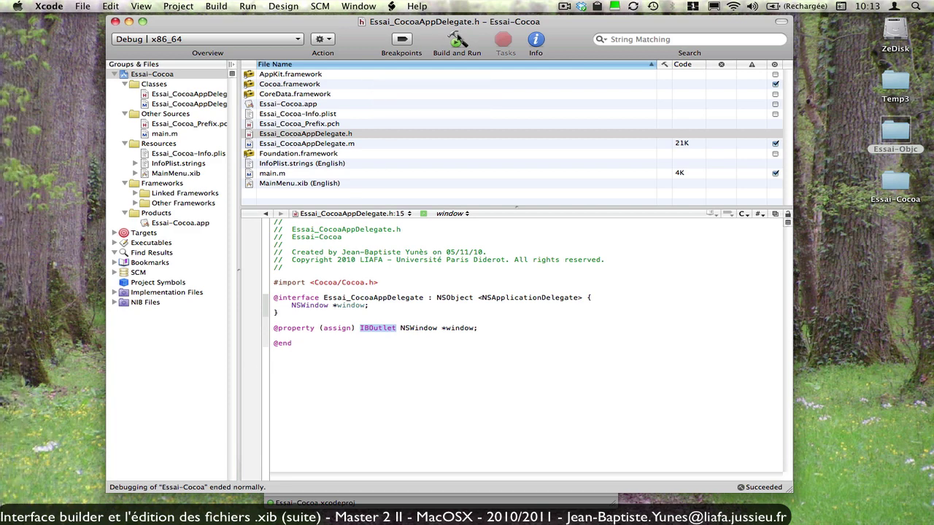
pyautogui.click(457, 41)
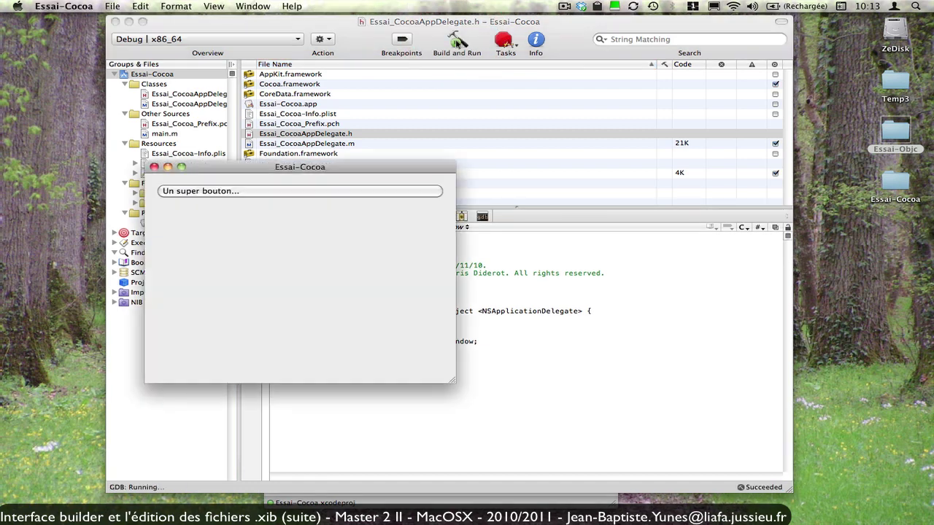
# Step: Test the "Un super bouton..." button in the running Essai-Cocoa application, before and after moving its window
pyautogui.click(264, 193)
pyautogui.click(273, 194)
pyautogui.moveTo(278, 167); pyautogui.dragTo(200, 88)
pyautogui.click(213, 114)
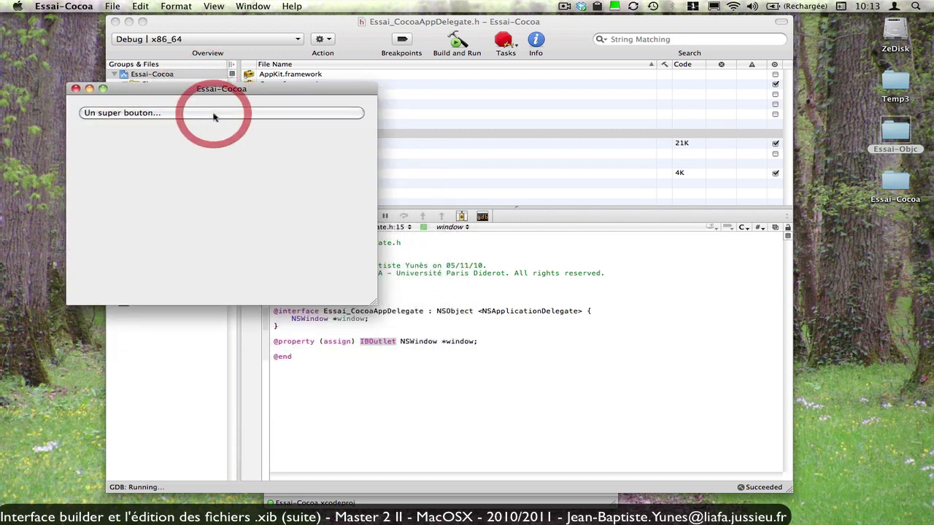
# Step: Activate the "Un super bouton..." button several more times in the running Essai-Cocoa window to test its response
pyautogui.click(210, 115)
pyautogui.click(218, 115)
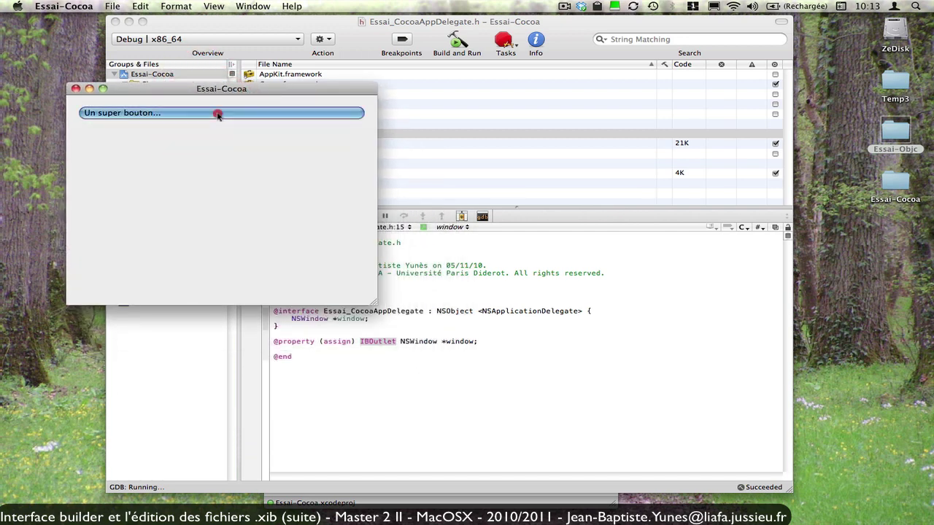
pyautogui.click(216, 115)
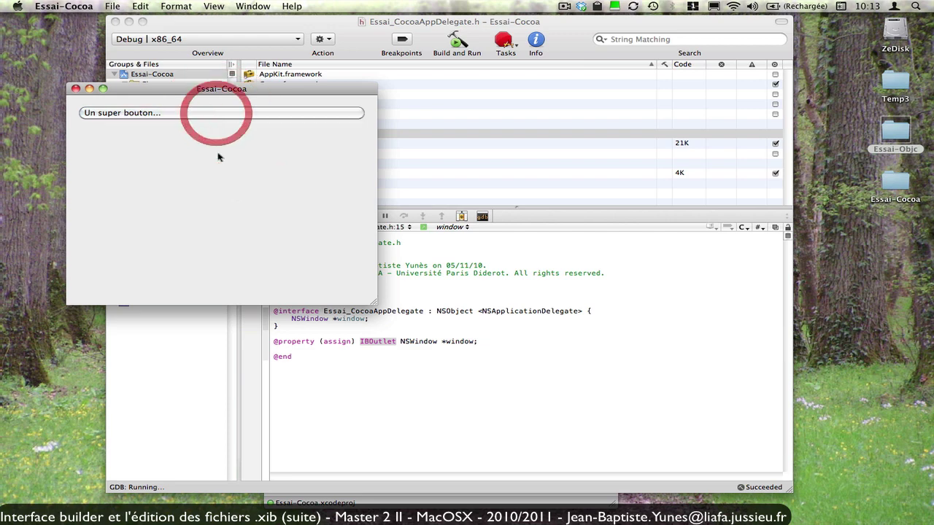
pyautogui.click(214, 114)
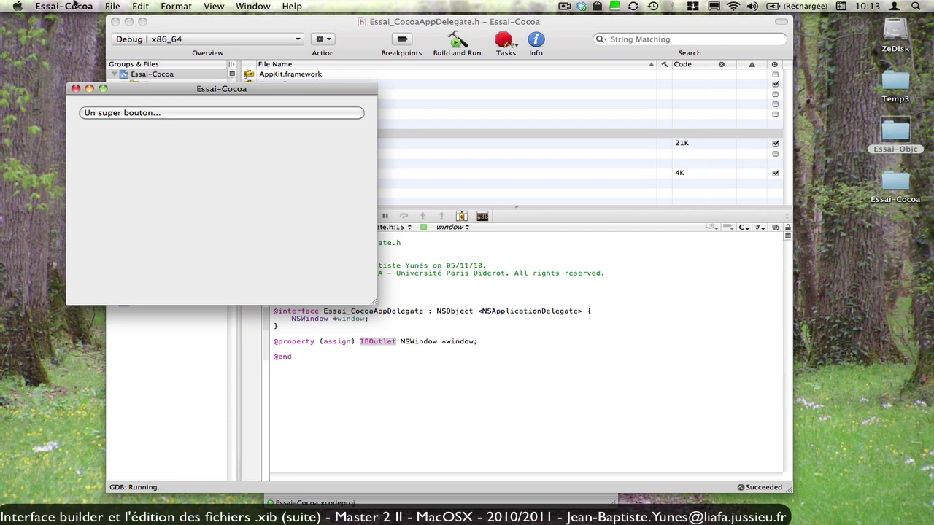
# Step: Quit the running Essai-Cocoa application and select MainMenu.xib (English) in the Xcode project's file list
pyautogui.click(73, 5)
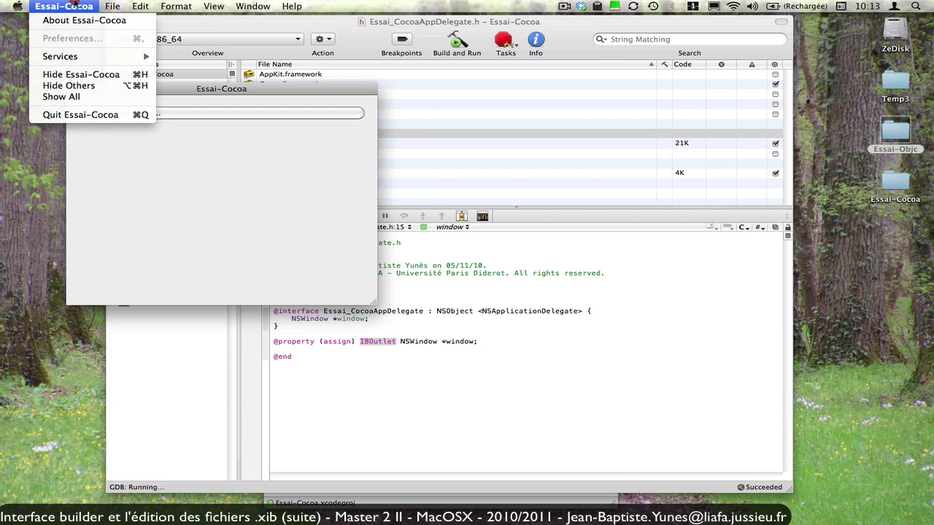
pyautogui.click(82, 116)
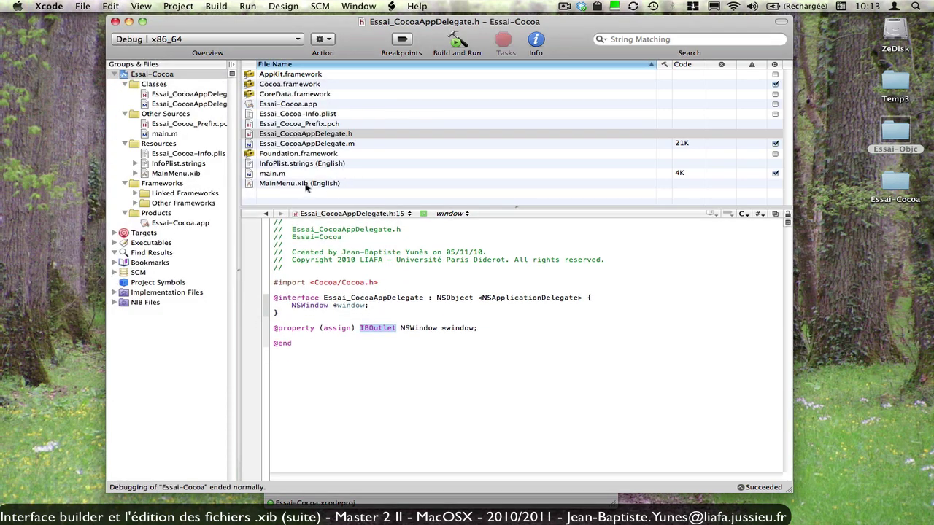
pyautogui.click(306, 185)
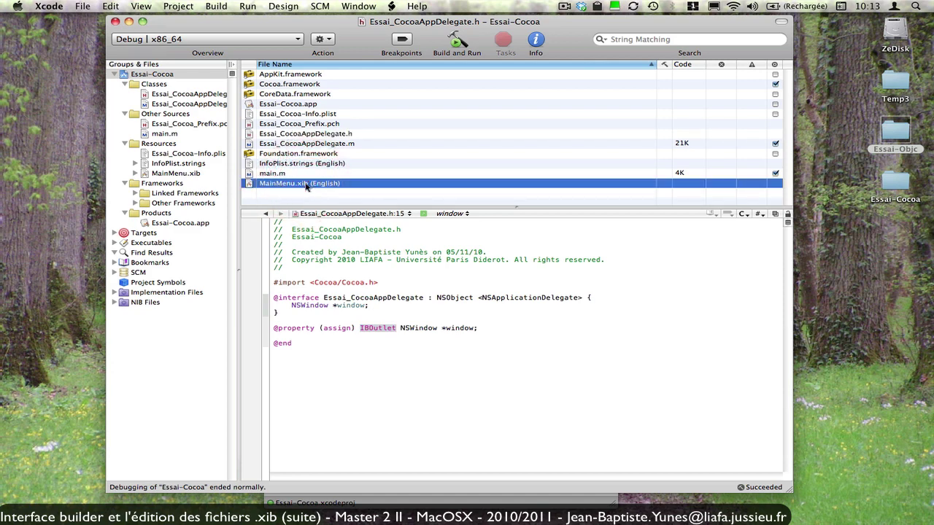